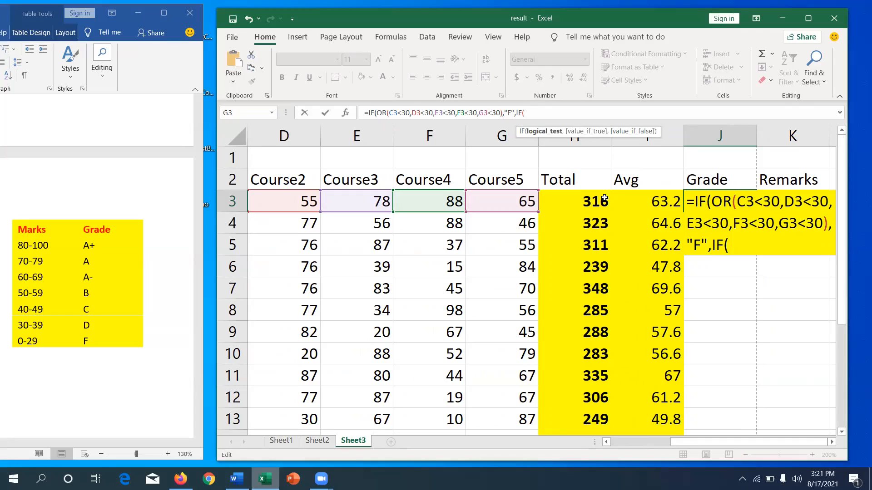
pyautogui.click(633, 186)
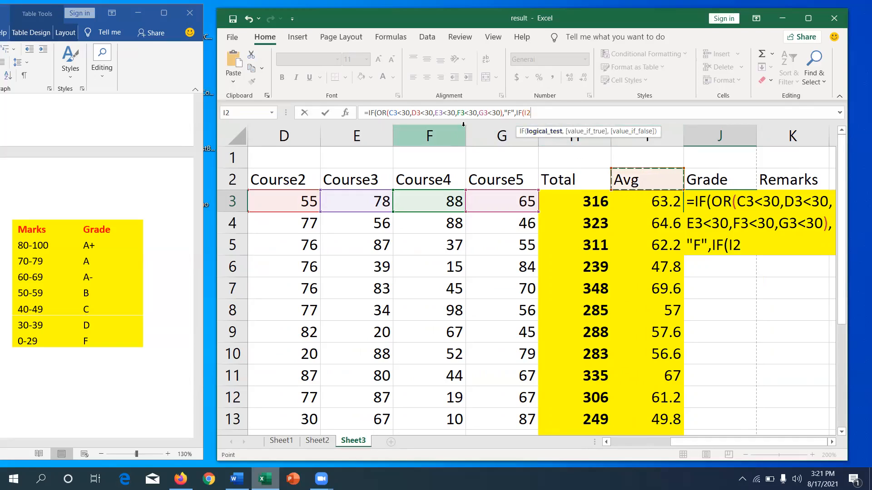
pyautogui.click(487, 115)
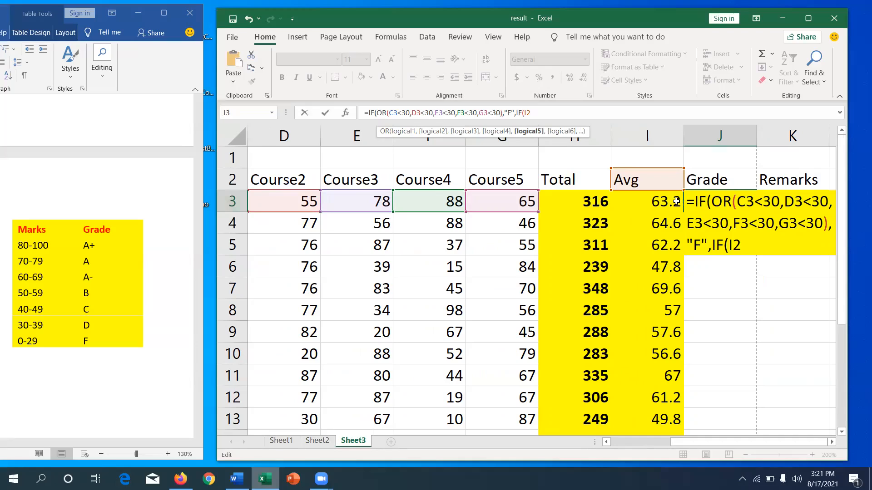
pyautogui.click(544, 114)
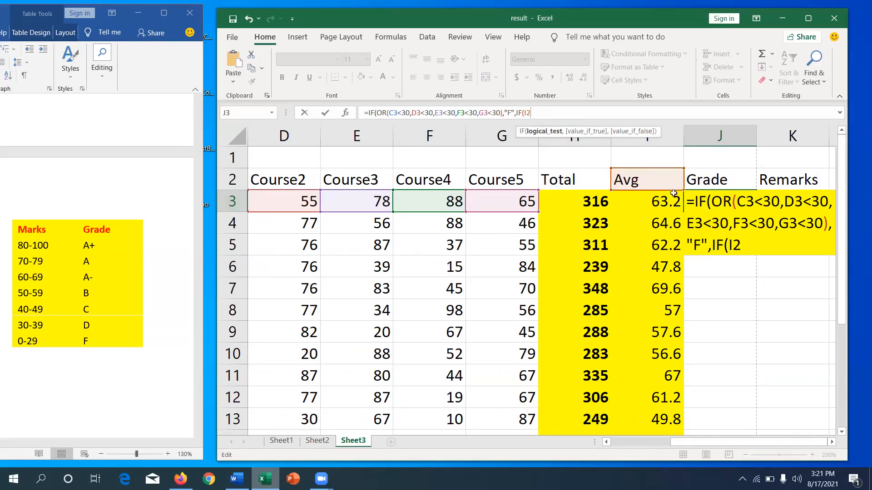
pyautogui.press('BackSpace')
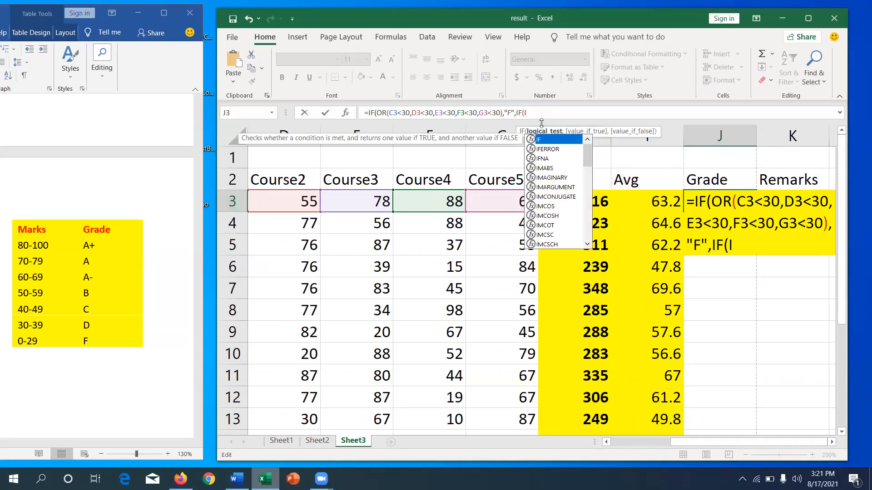
pyautogui.press('BackSpace')
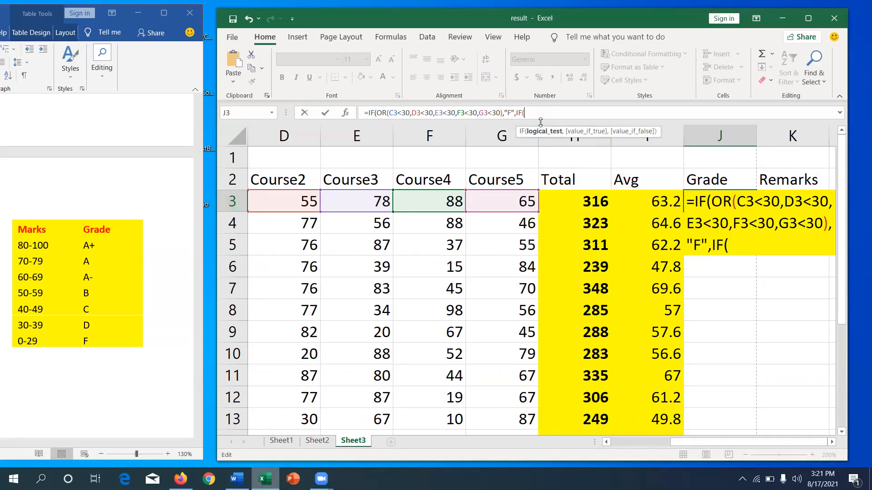
# Step: Continue the open IF in the J3 grade formula with I3>=80, returning "A+" when true
pyautogui.click(658, 206)
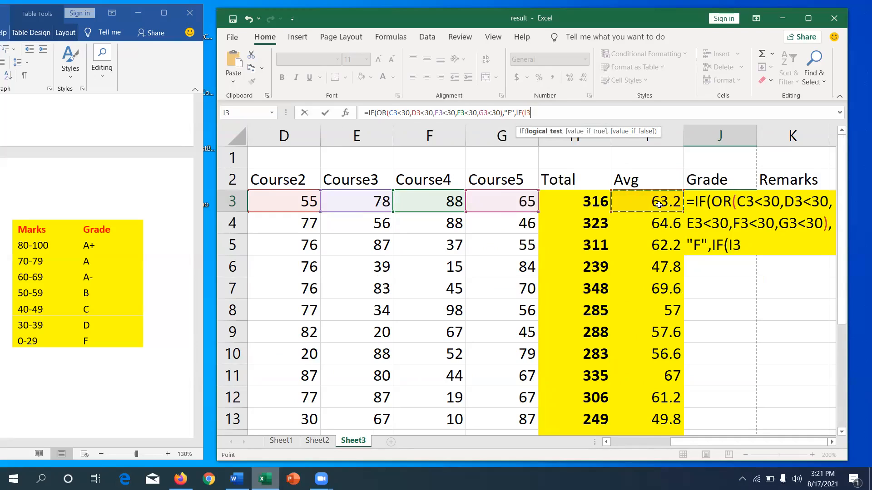
pyautogui.click(539, 111)
pyautogui.write('>=')
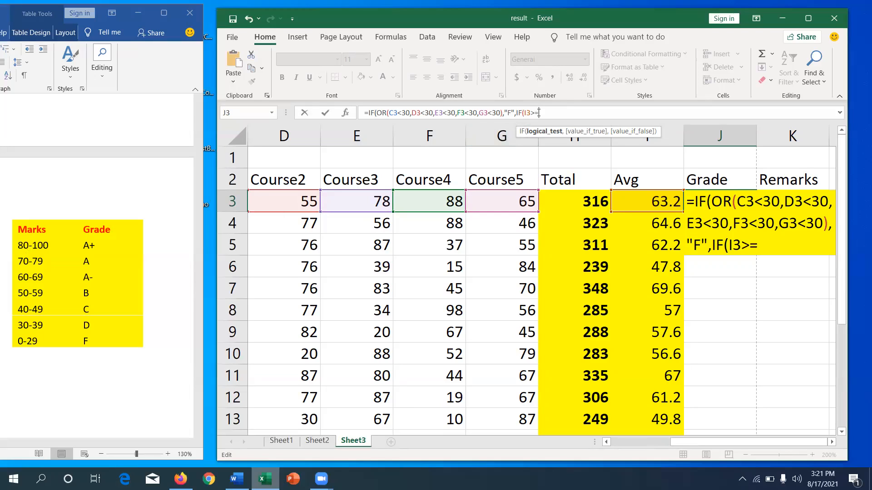
pyautogui.write('80')
pyautogui.moveTo(527, 113); pyautogui.dragTo(549, 114)
pyautogui.click(548, 114)
pyautogui.write(',')
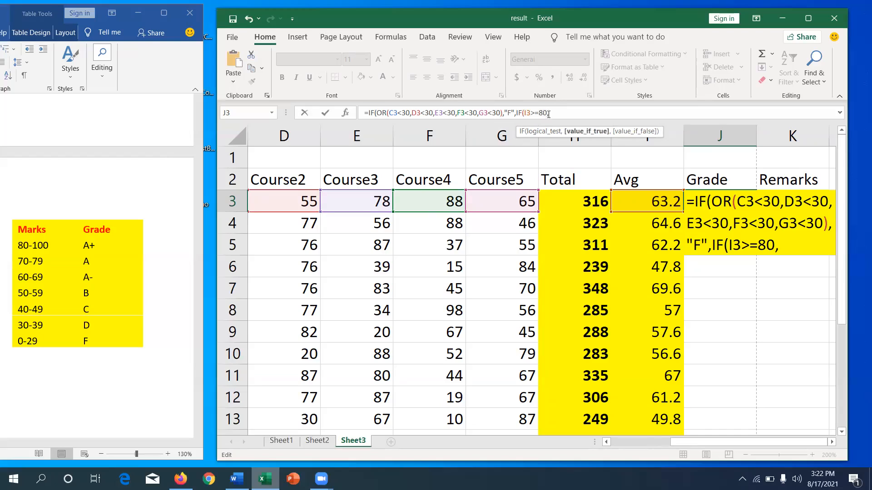
pyautogui.write('"A+",')
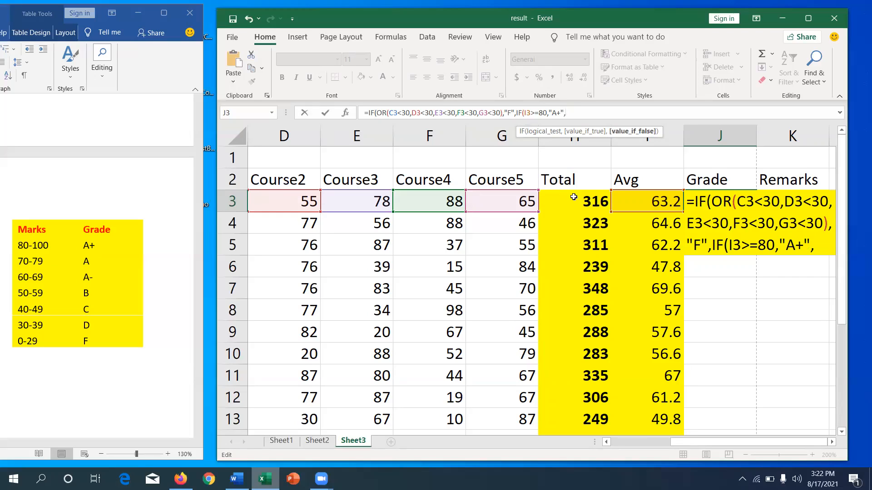
pyautogui.click(19, 261)
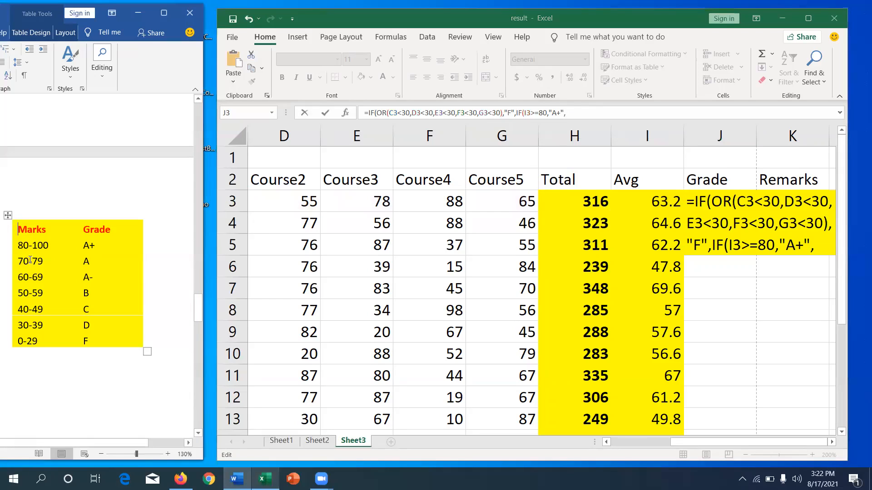
pyautogui.moveTo(20, 261); pyautogui.dragTo(47, 261)
pyautogui.click(584, 113)
pyautogui.click(626, 200)
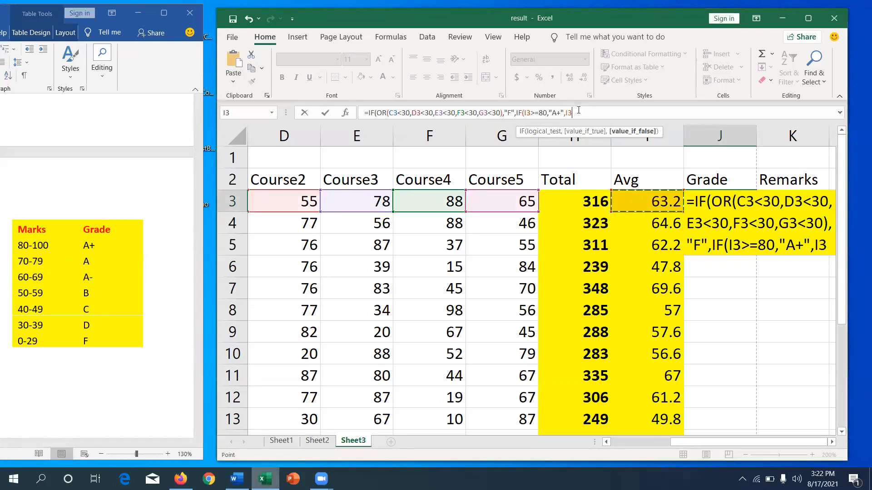
pyautogui.press('BackSpace')
pyautogui.press('BackSpace')
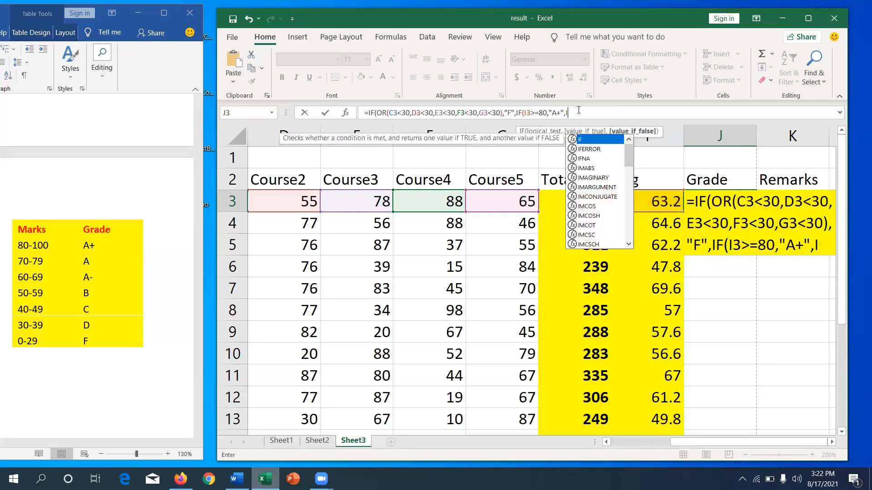
# Step: Nest another IF as the false value in the J3 formula, returning "A" when I3>=70
pyautogui.write('IF')
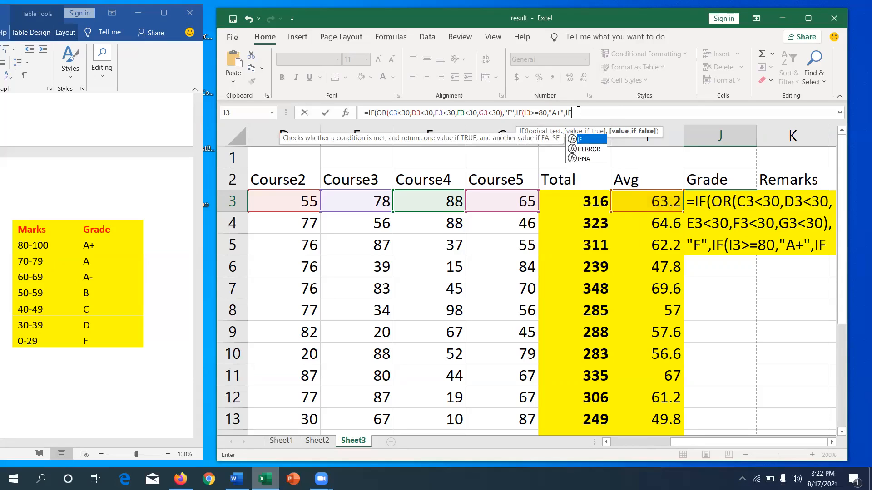
pyautogui.write('(')
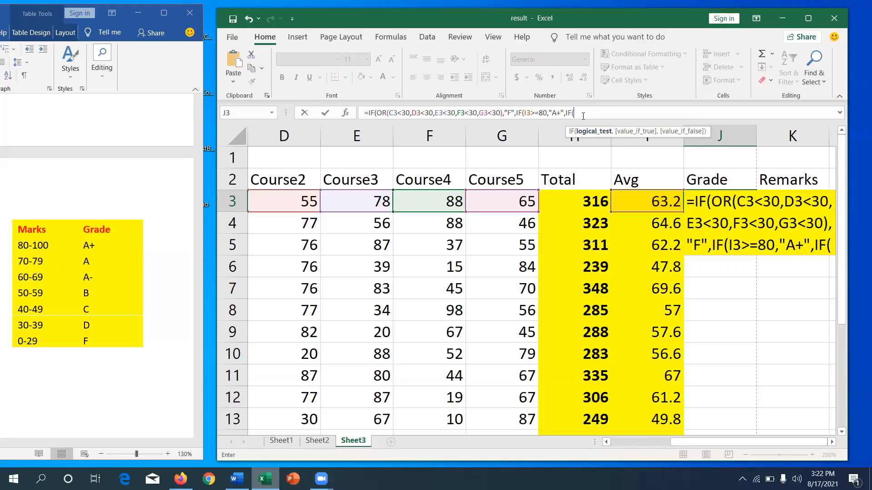
pyautogui.click(648, 203)
pyautogui.write('>=70')
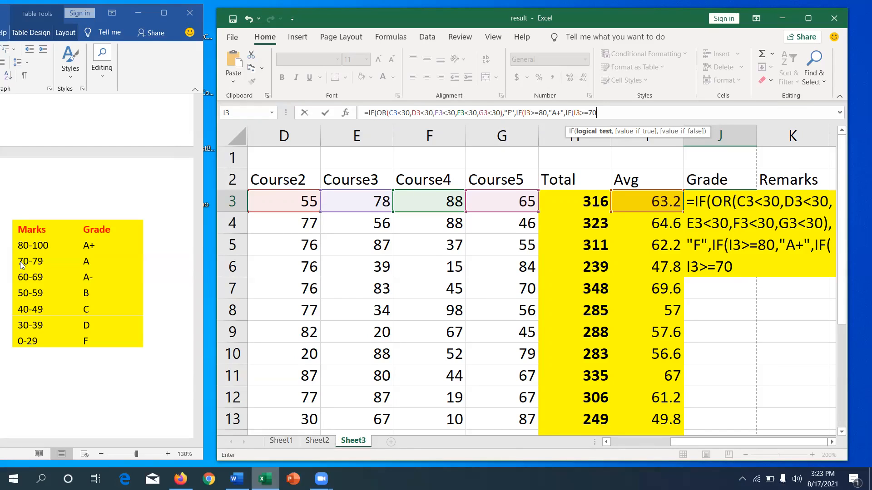
pyautogui.click(606, 113)
pyautogui.write(',"A"')
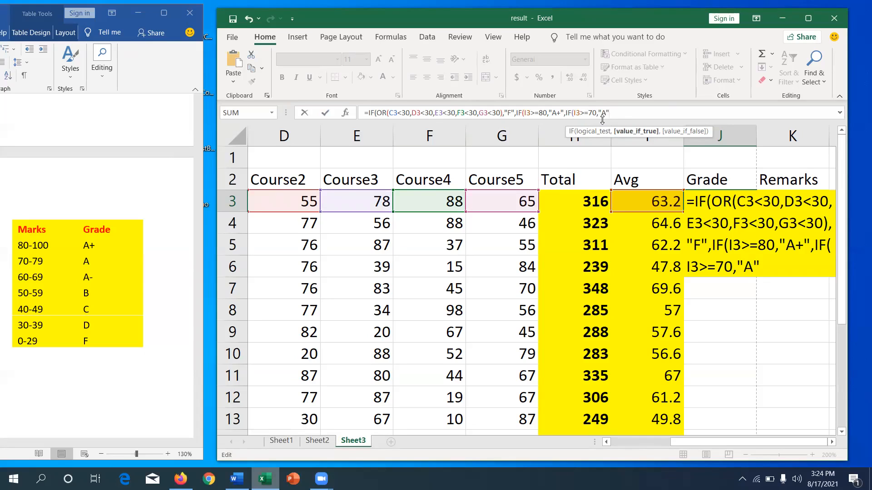
pyautogui.write(',')
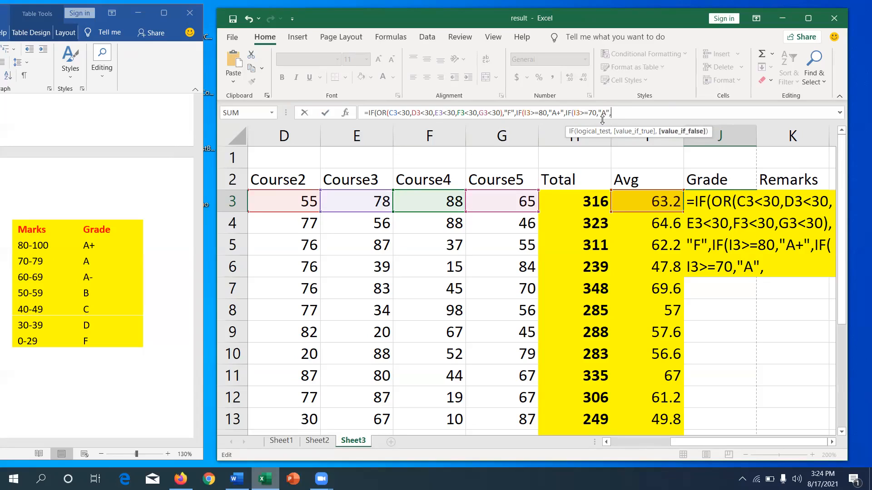
# Step: Nest an IF in the J3 formula that tests I3>=60 and returns "A-", following the marks table
pyautogui.write('IF')
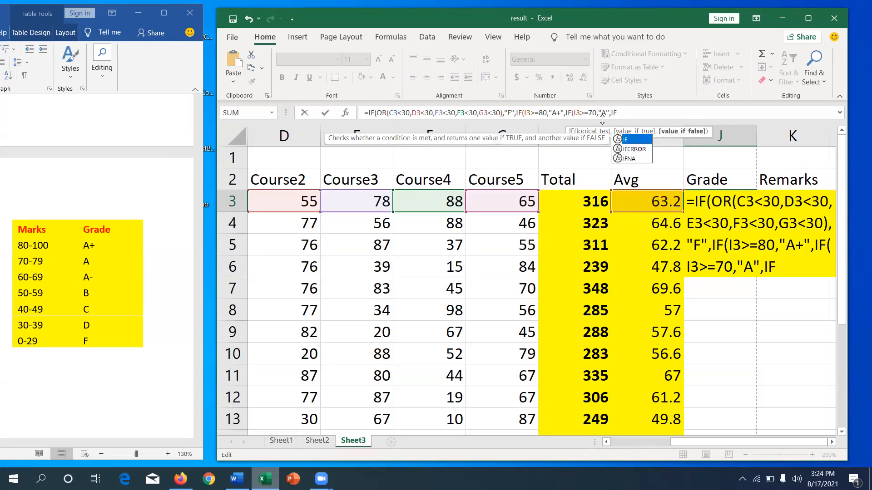
pyautogui.write('(')
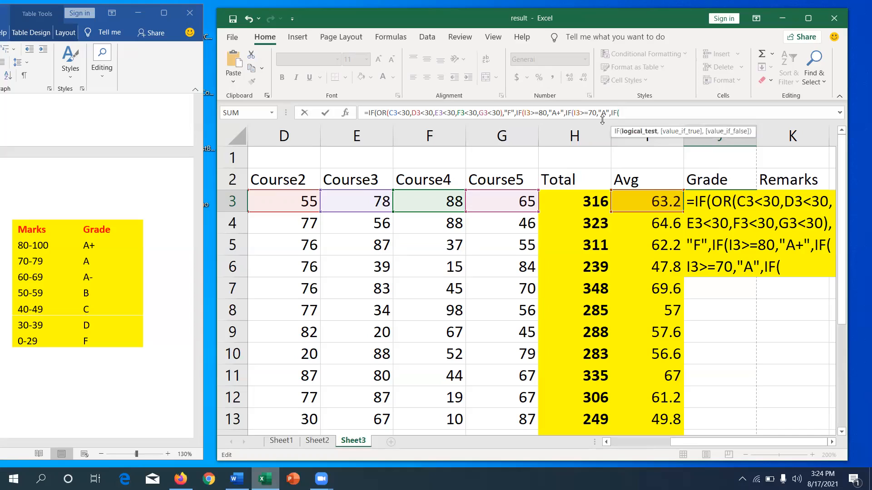
pyautogui.click(663, 207)
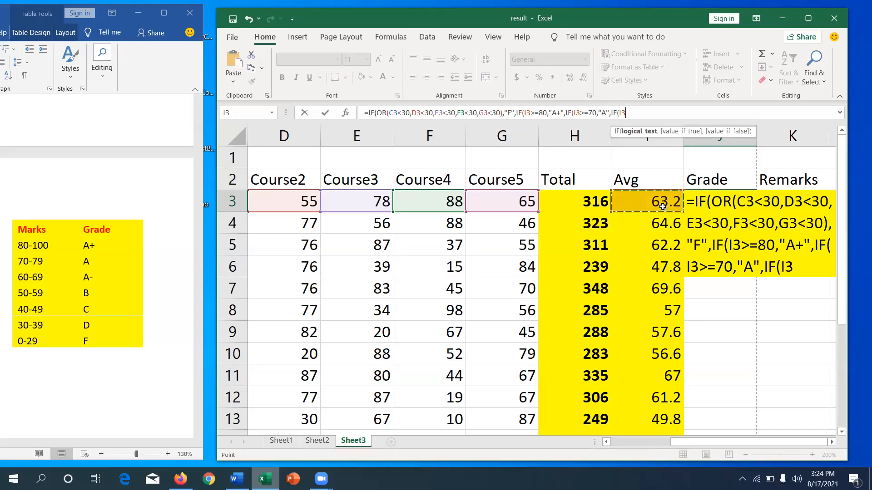
pyautogui.click(23, 280)
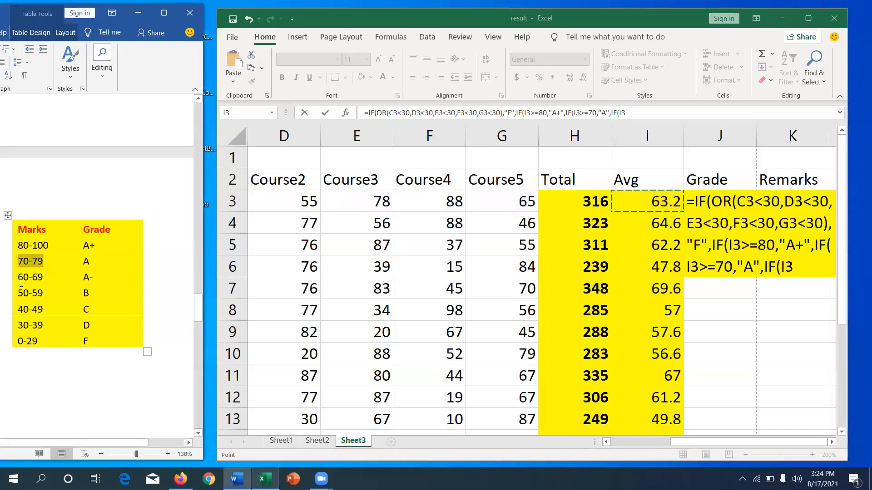
pyautogui.click(22, 281)
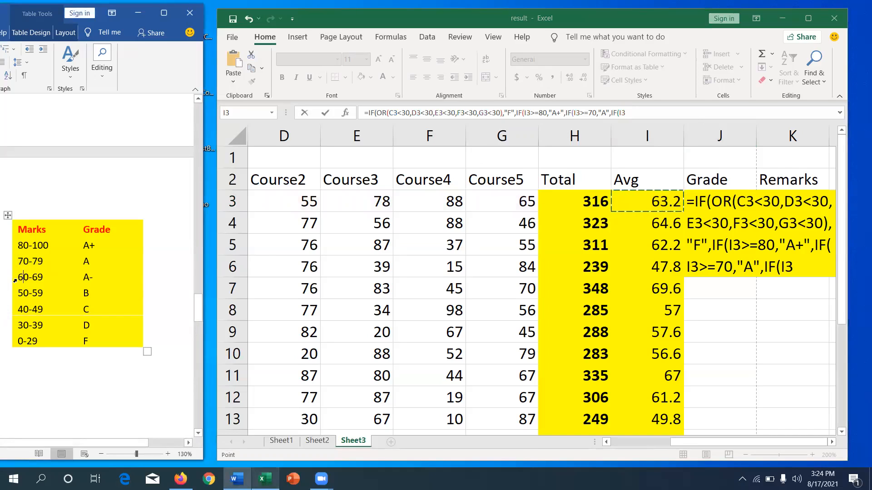
pyautogui.click(15, 280)
pyautogui.click(648, 113)
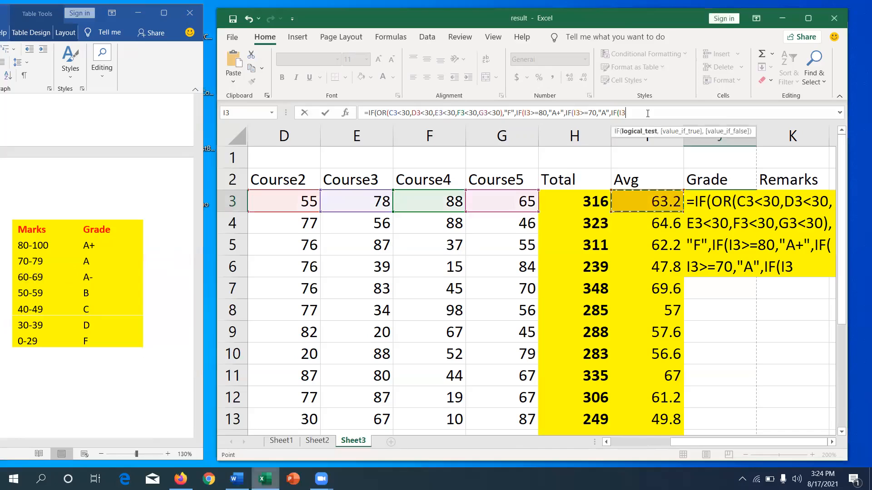
pyautogui.write('>')
pyautogui.write('60,')
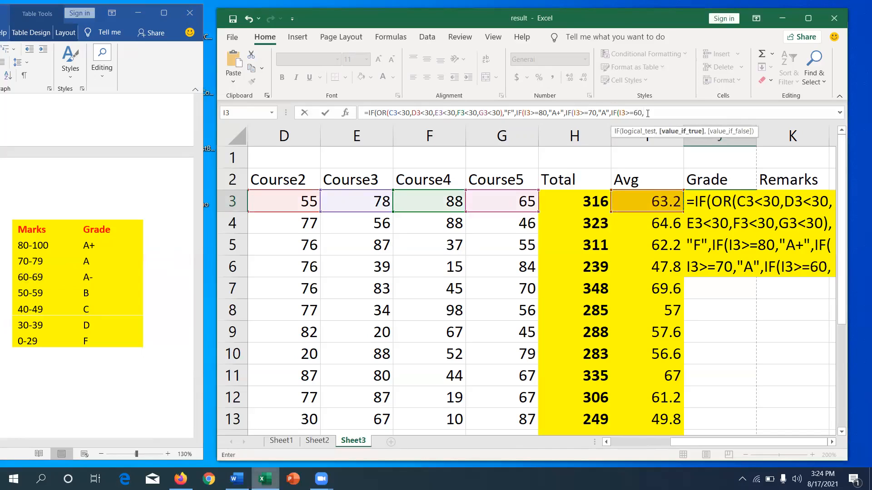
pyautogui.write('"')
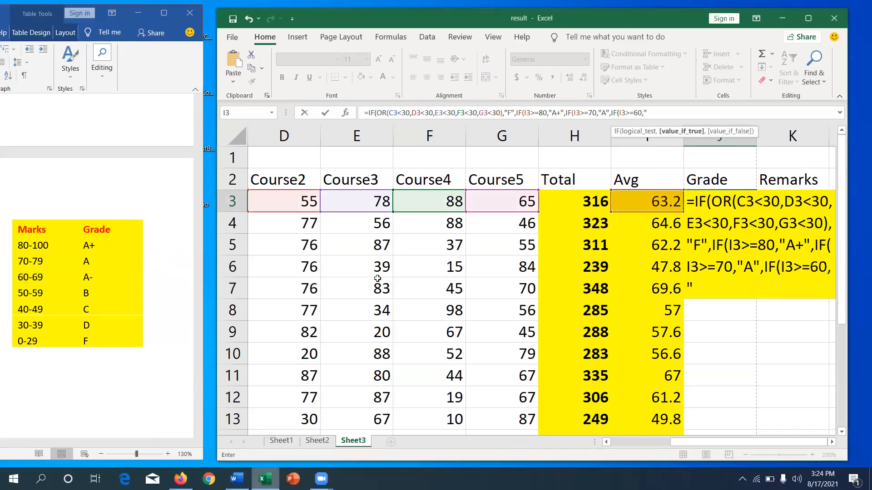
pyautogui.write('A-",')
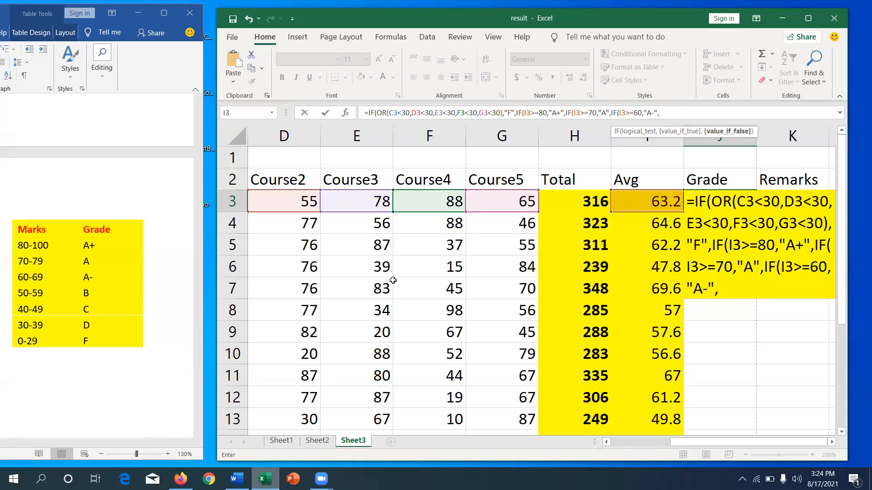
# Step: Add a further nested IF to the J3 formula for I3>=50, returning the grade "B" from the marks table
pyautogui.write('IF(')
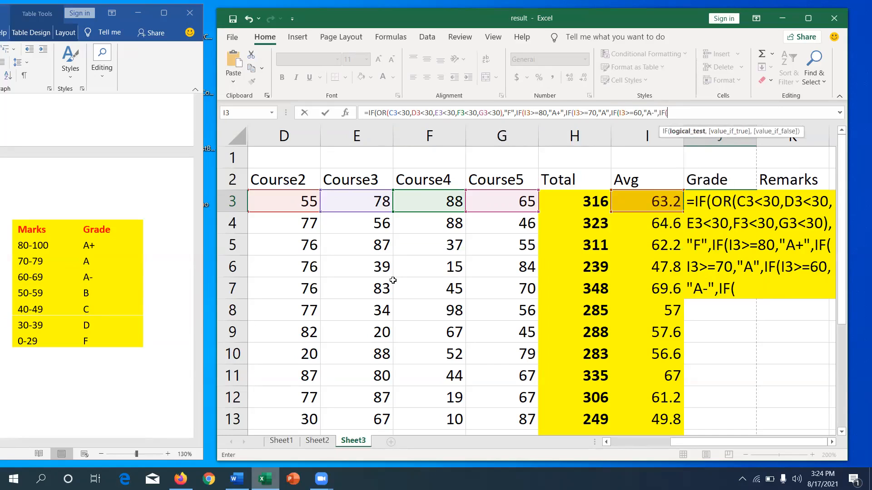
pyautogui.doubleClick(19, 296)
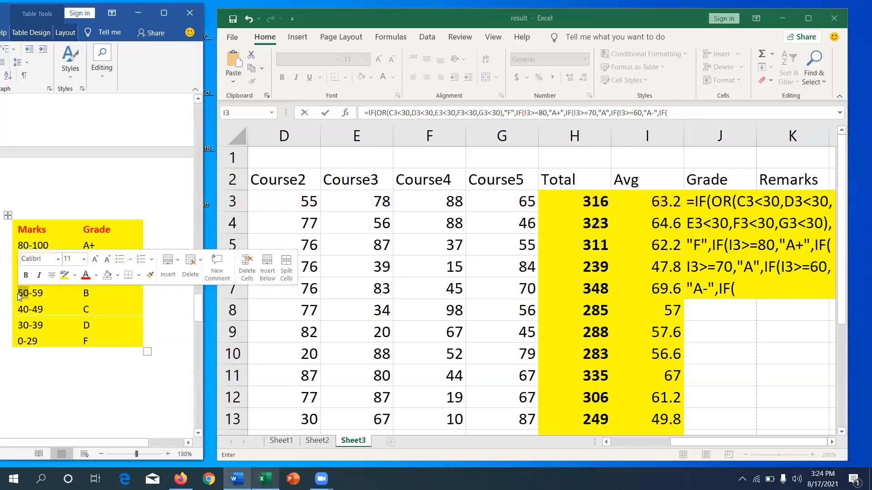
pyautogui.click(676, 113)
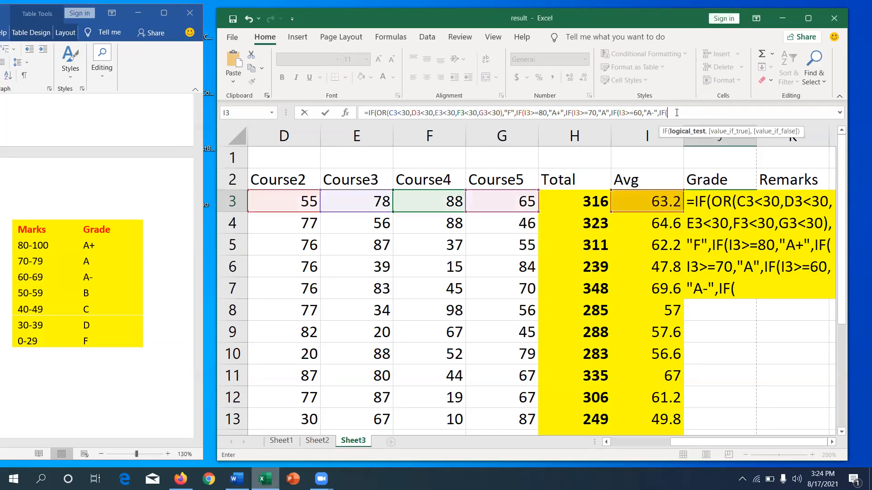
pyautogui.click(663, 201)
pyautogui.write('>=')
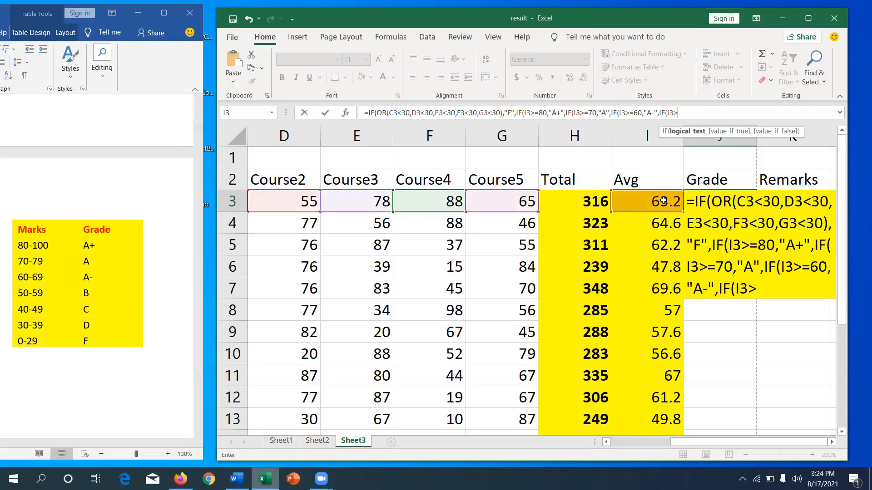
pyautogui.write('50,"')
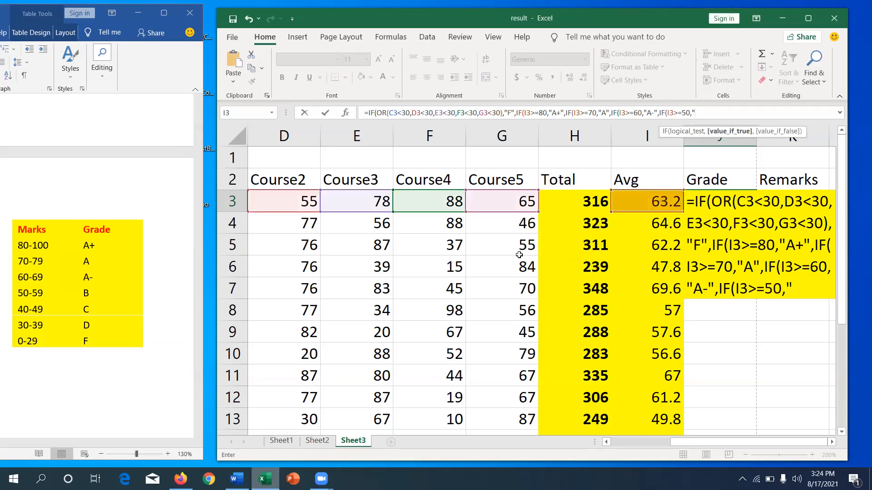
pyautogui.click(86, 295)
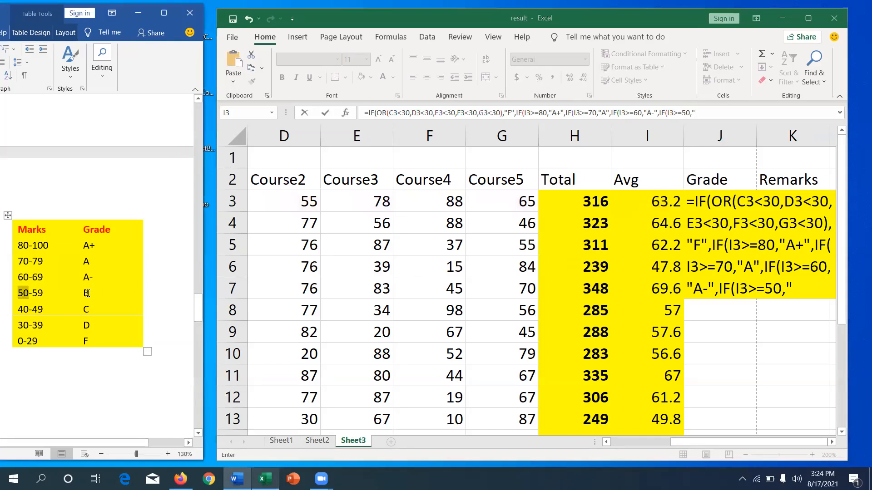
pyautogui.click(705, 113)
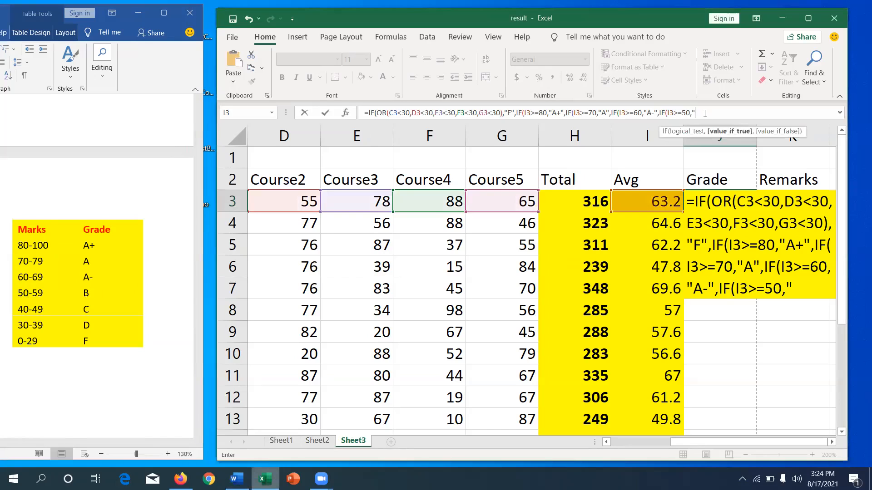
pyautogui.write('B')
pyautogui.write('"')
pyautogui.write(',')
# Step: Open another nested IF as the false value after the "B" result in the J3 formula
pyautogui.write('IF')
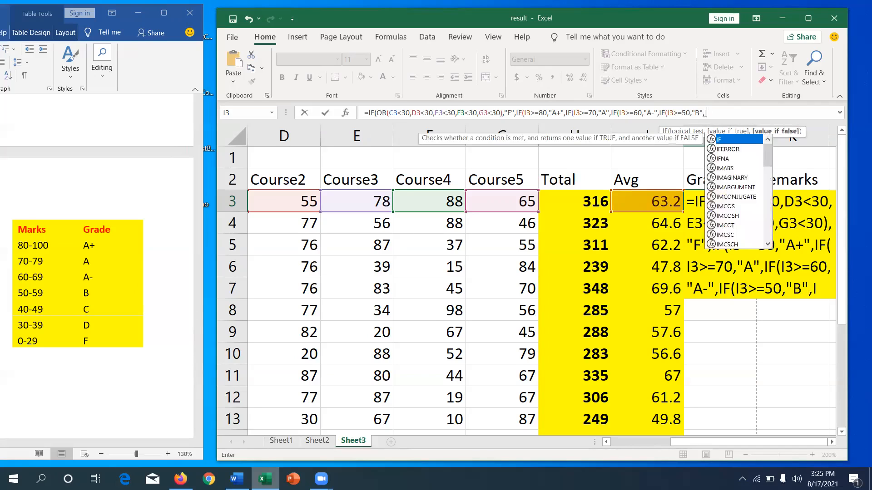
pyautogui.write('(')
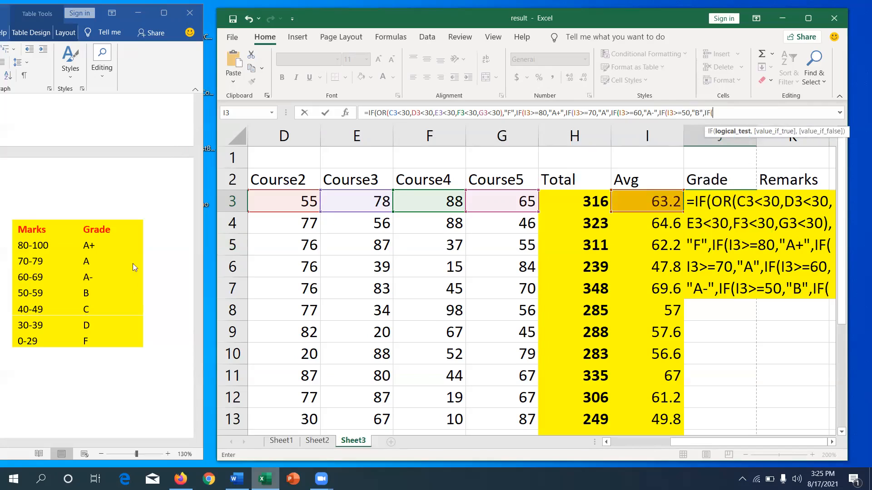
pyautogui.click(24, 314)
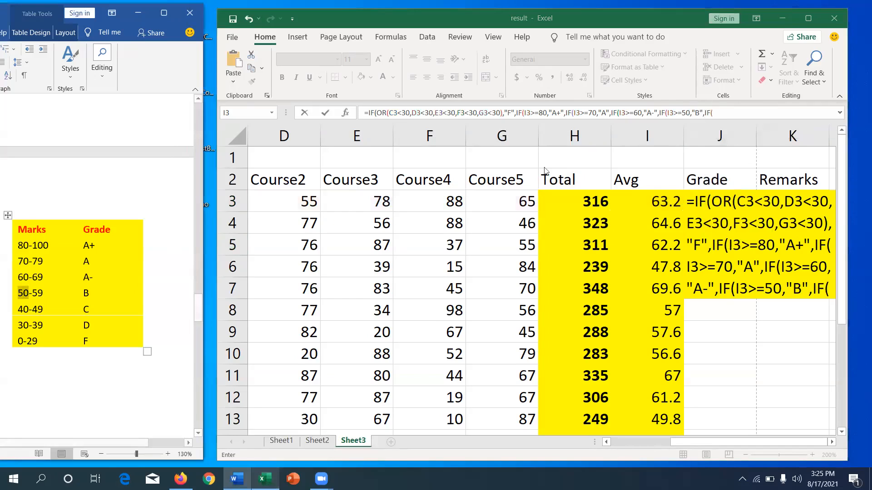
pyautogui.click(734, 108)
pyautogui.write('4')
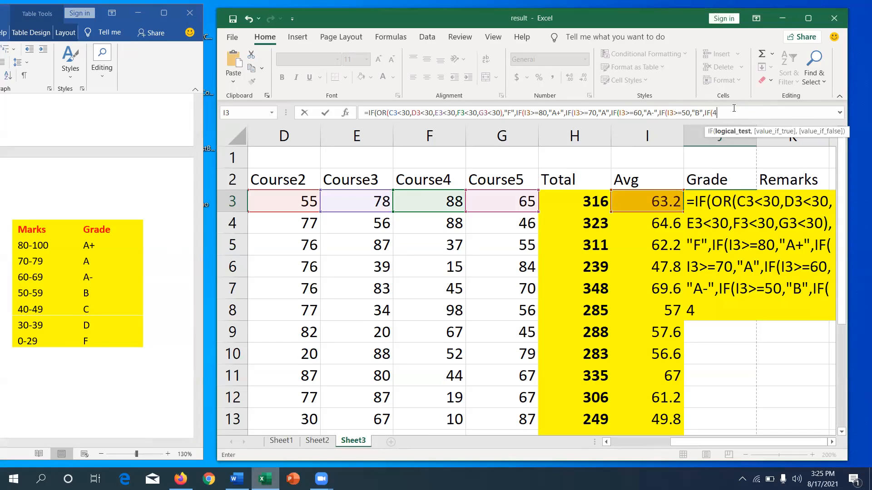
pyautogui.write('0>=')
pyautogui.click(721, 111)
pyautogui.press('BackSpace')
pyautogui.press('BackSpace')
pyautogui.press('Delete')
pyautogui.press('BackSpace')
pyautogui.press('BackSpace')
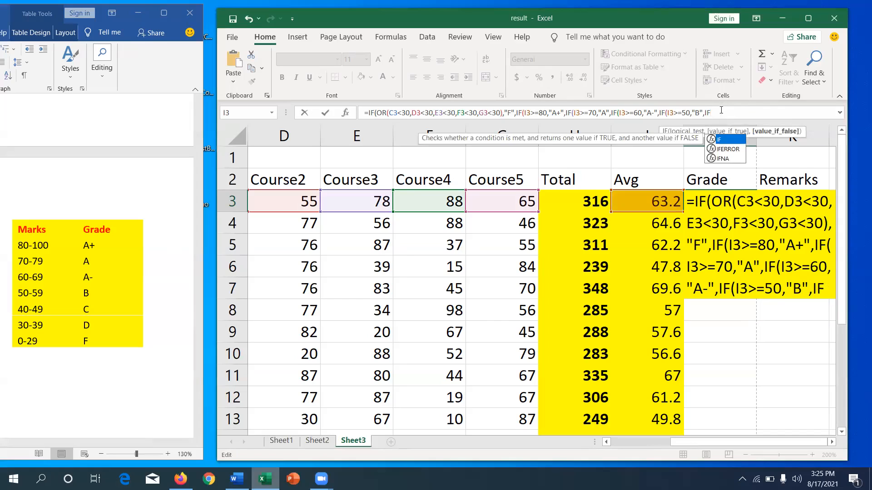
# Step: Complete the nested IF in the J3 formula with the test I3>=40, returning the grade "C" when true
pyautogui.write('(')
pyautogui.click(664, 203)
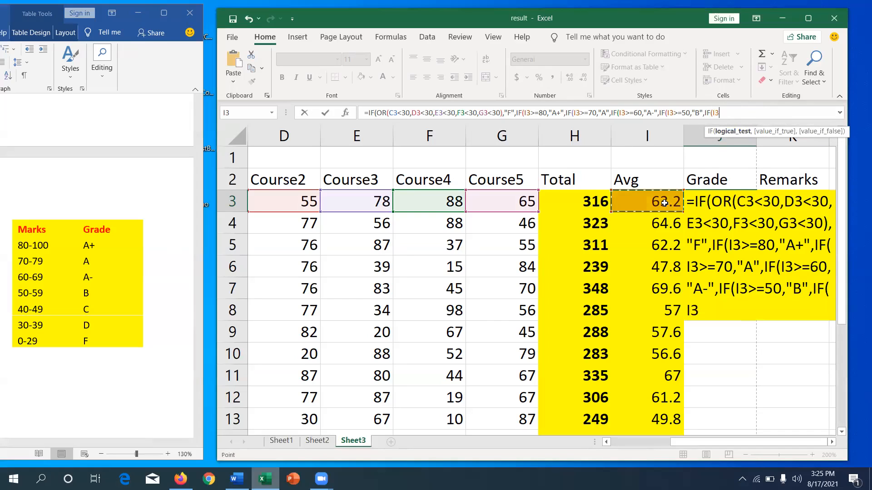
pyautogui.write('>=40,"')
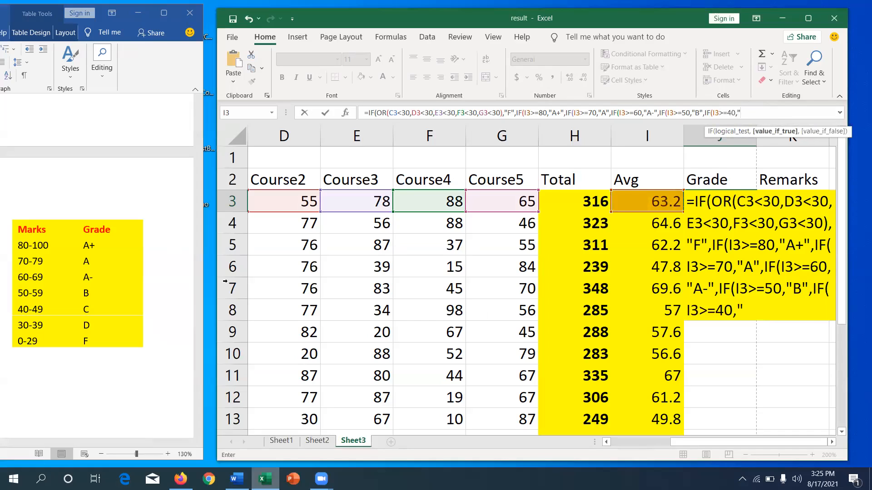
pyautogui.write('C",')
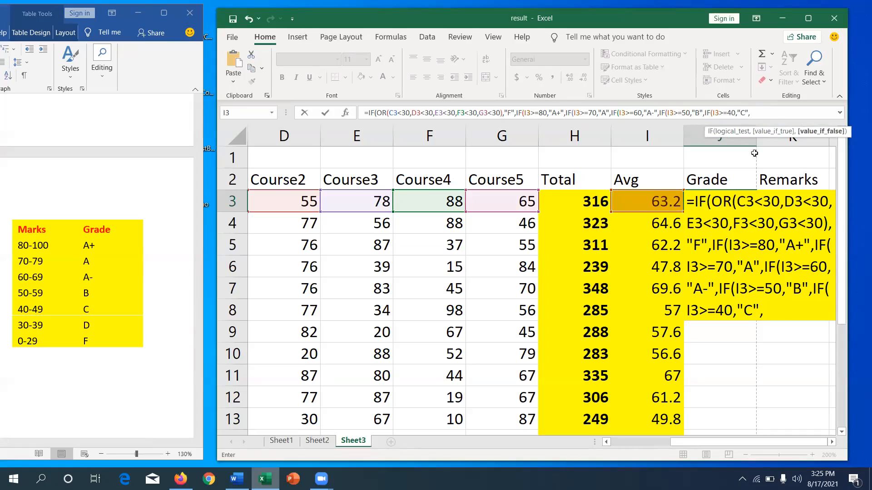
# Step: Nest a final IF in the J3 formula that tests I3>=30, returning "D" when true and "F" otherwise
pyautogui.write('IF')
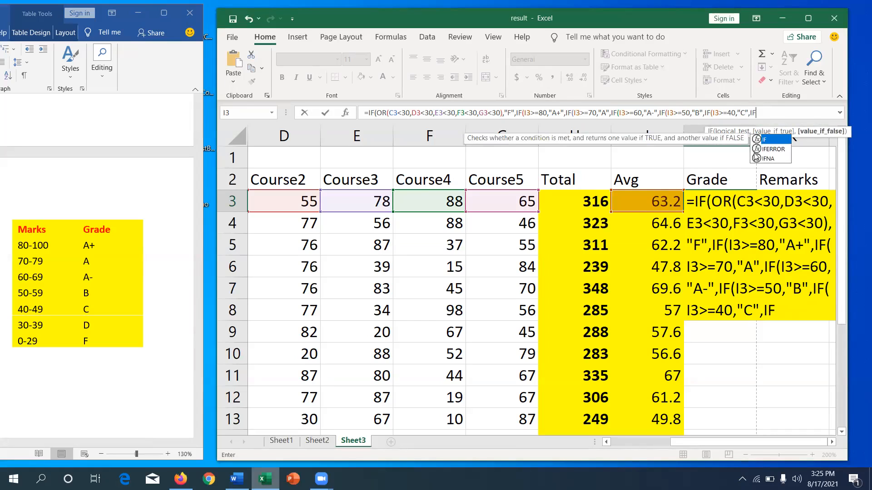
pyautogui.click(23, 331)
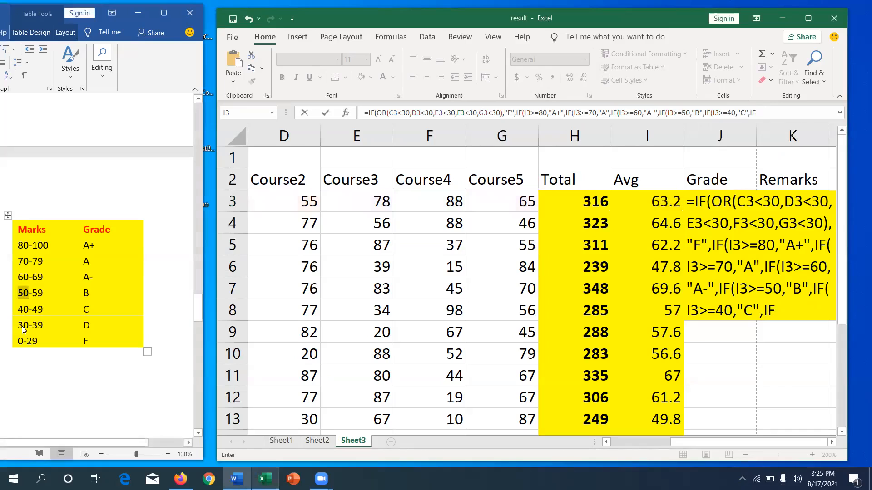
pyautogui.click(767, 113)
pyautogui.write('(')
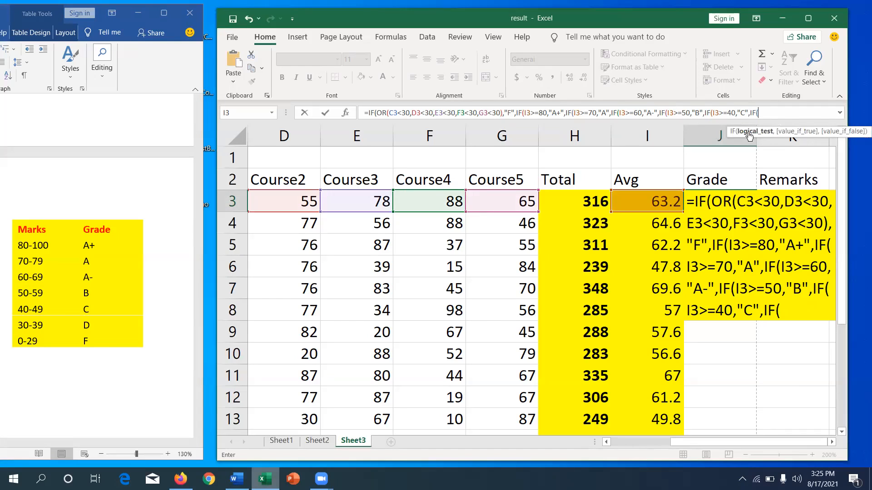
pyautogui.click(652, 207)
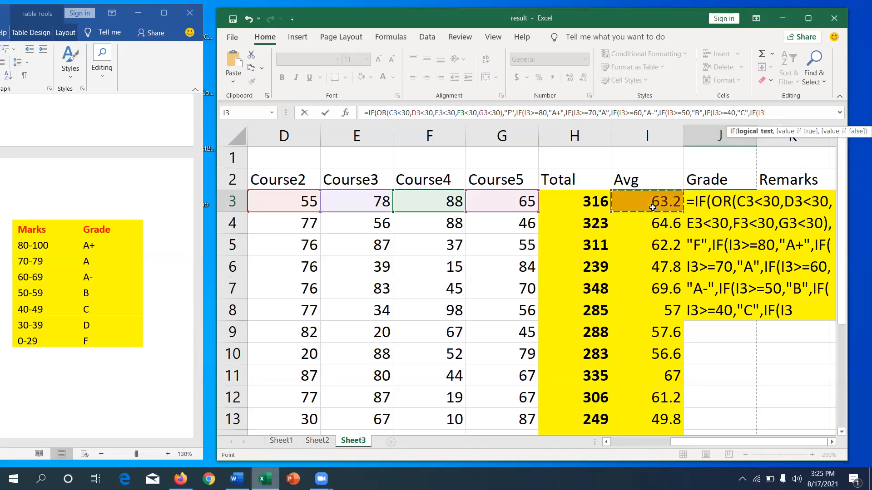
pyautogui.write('>=30,')
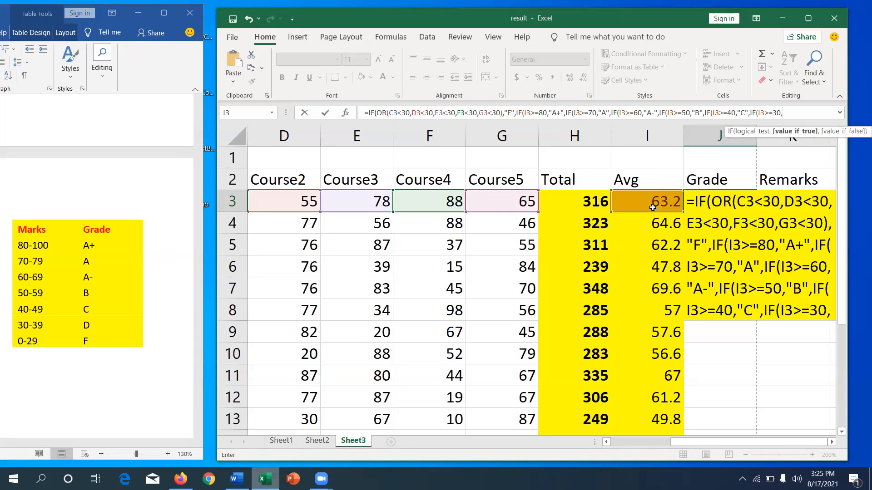
pyautogui.write('"')
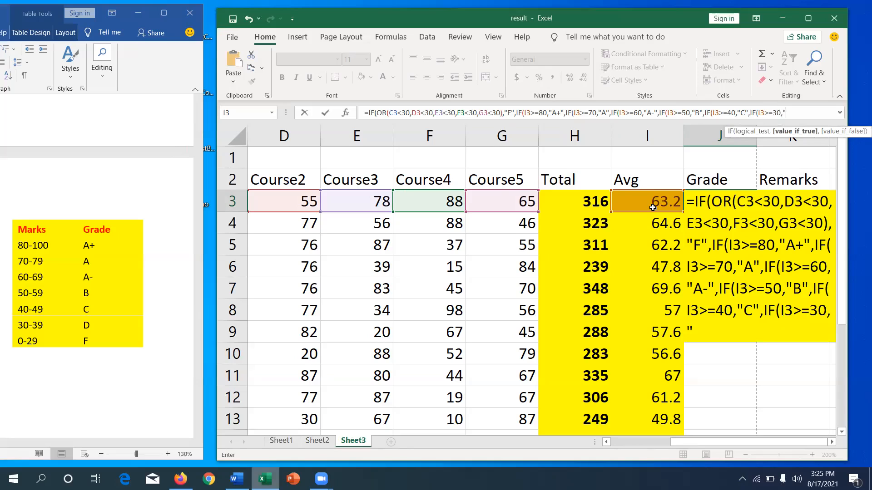
pyautogui.write('D')
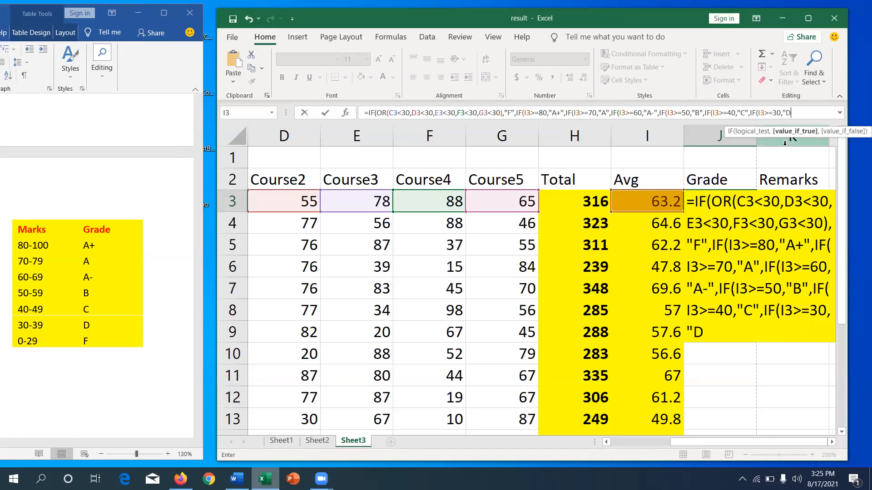
pyautogui.write('",')
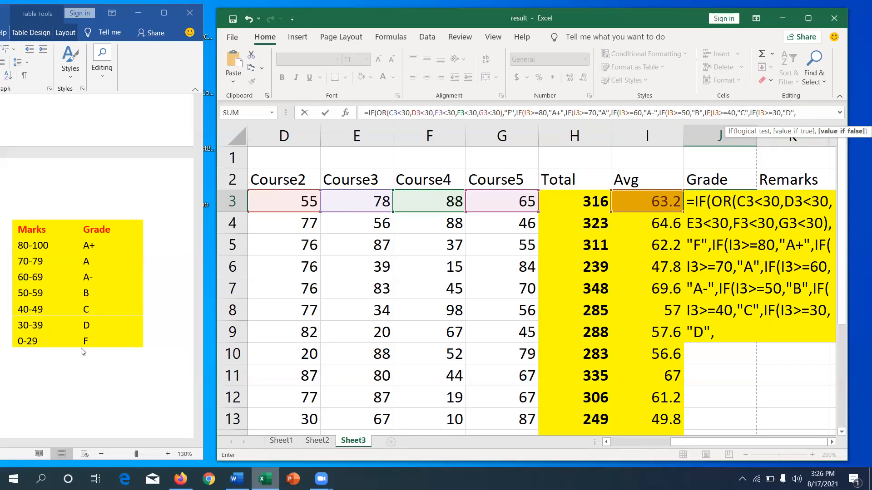
pyautogui.click(802, 113)
pyautogui.write('"F')
# Step: Review the J3 formula, examining the OR conditions on the course marks and each of the nested IF tests
pyautogui.doubleClick(781, 204)
pyautogui.moveTo(782, 204); pyautogui.dragTo(821, 228)
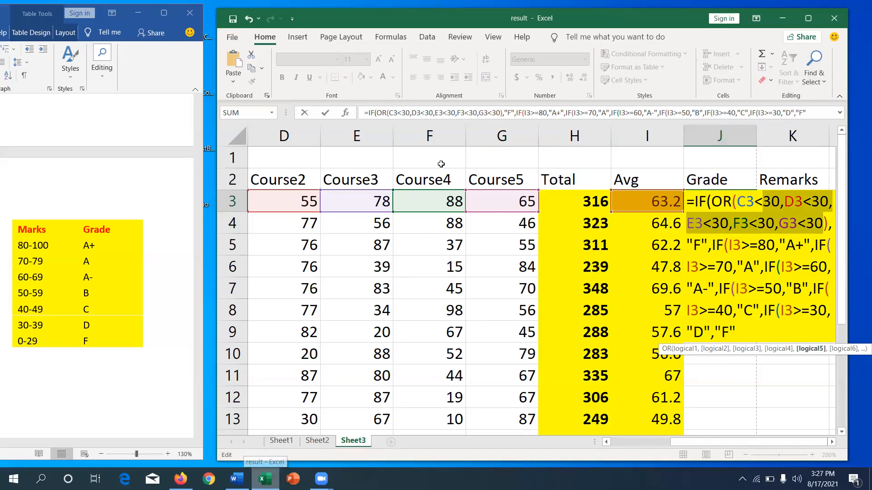
pyautogui.click(816, 108)
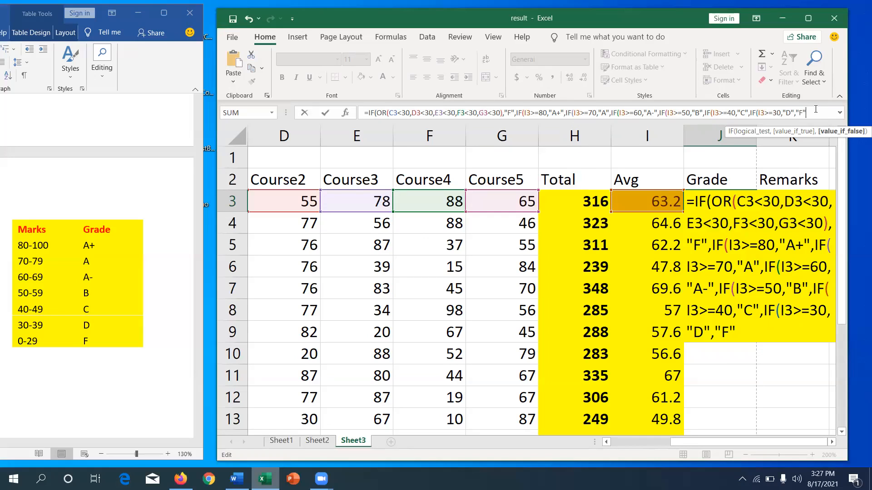
pyautogui.click(523, 113)
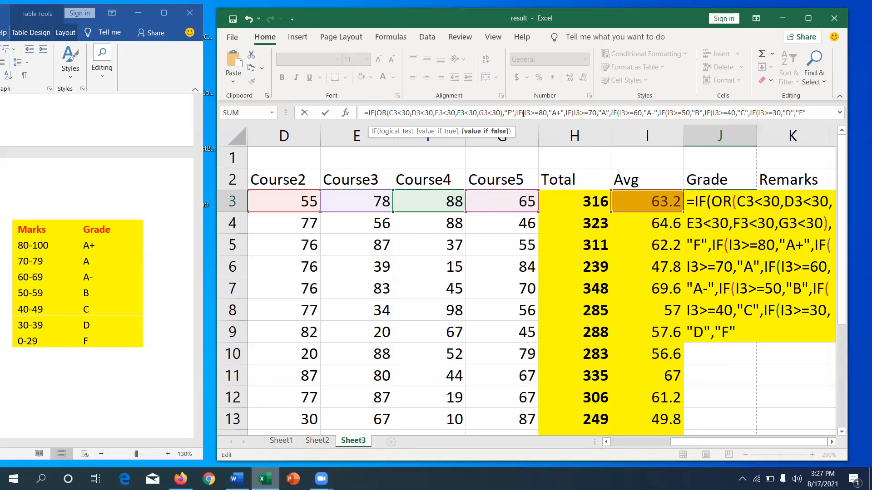
pyautogui.click(576, 113)
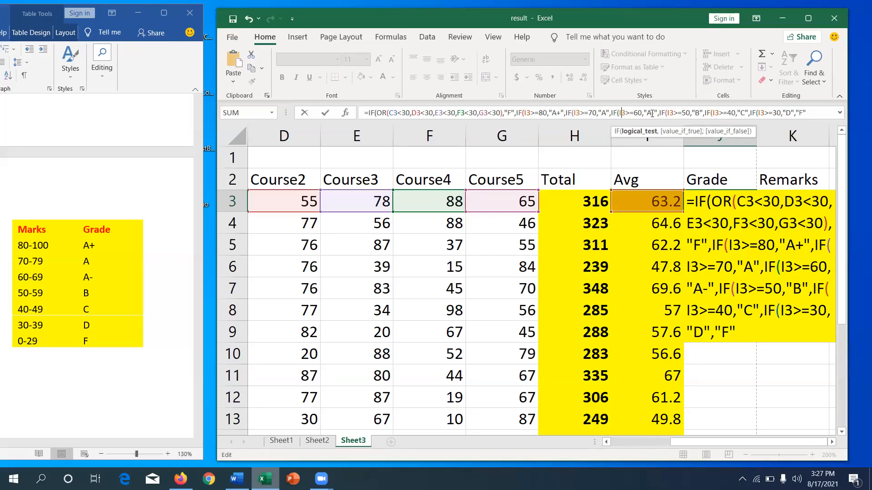
pyautogui.click(668, 112)
pyautogui.click(715, 113)
pyautogui.click(812, 113)
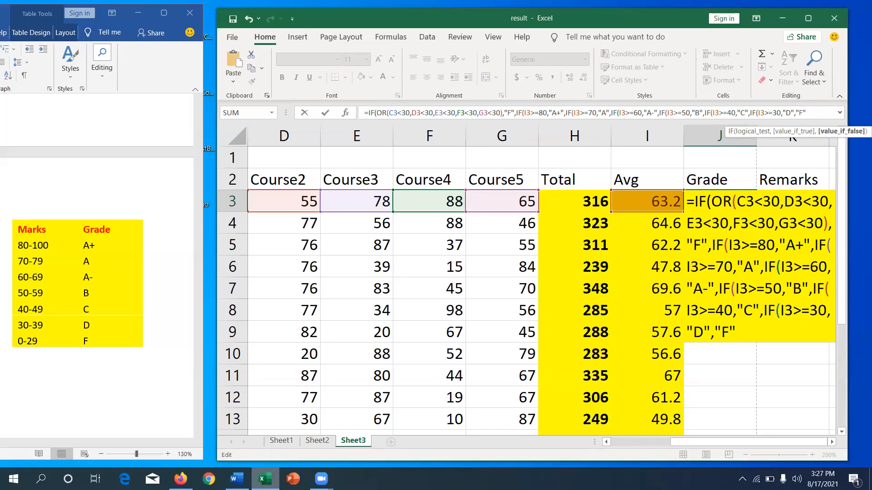
# Step: Maximize the result workbook window and place the cursor after "F" at the end of the J3 formula
pyautogui.click(807, 18)
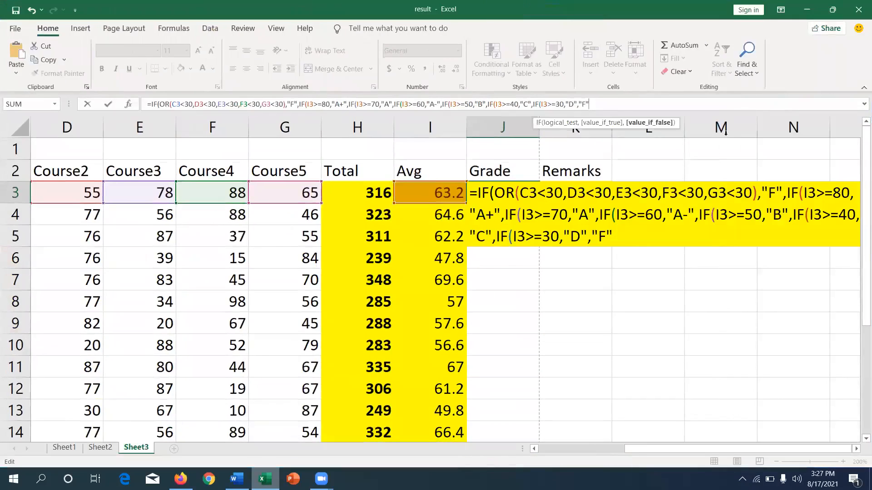
pyautogui.moveTo(707, 449); pyautogui.dragTo(731, 448)
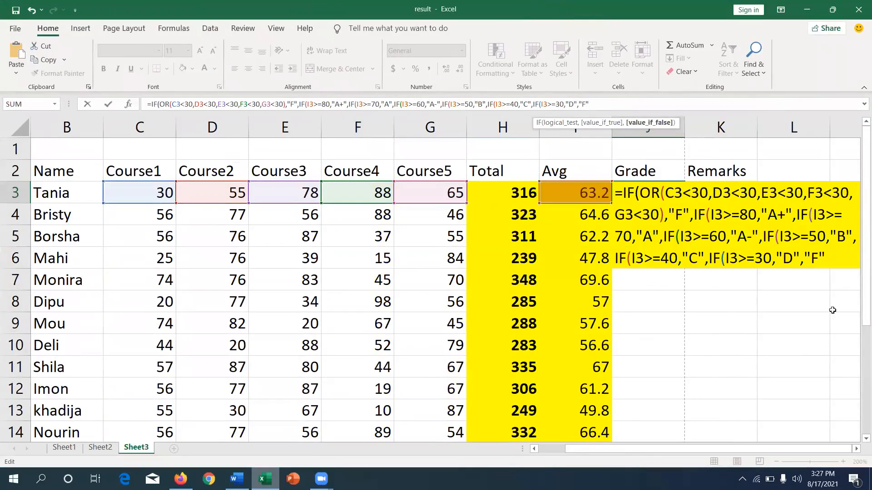
pyautogui.click(827, 262)
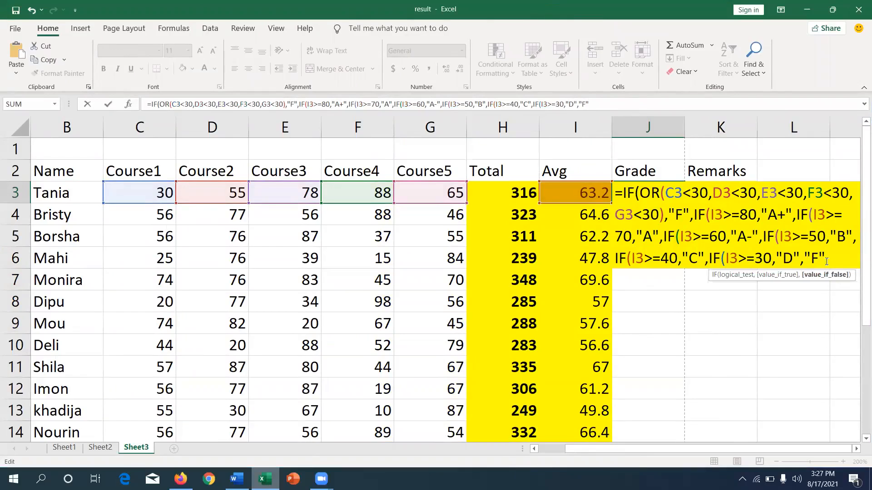
# Step: Try to commit the J3 grade formula without the closing parentheses of its nested IFs
pyautogui.write(')')
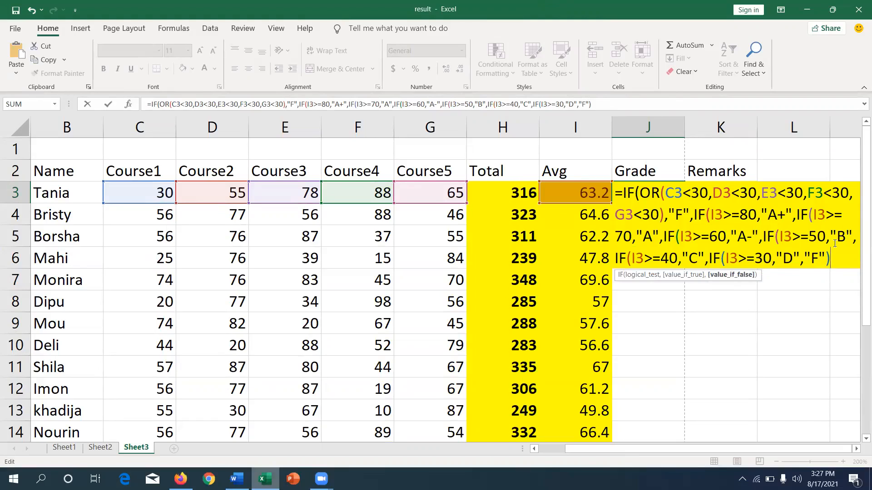
pyautogui.press('BackSpace')
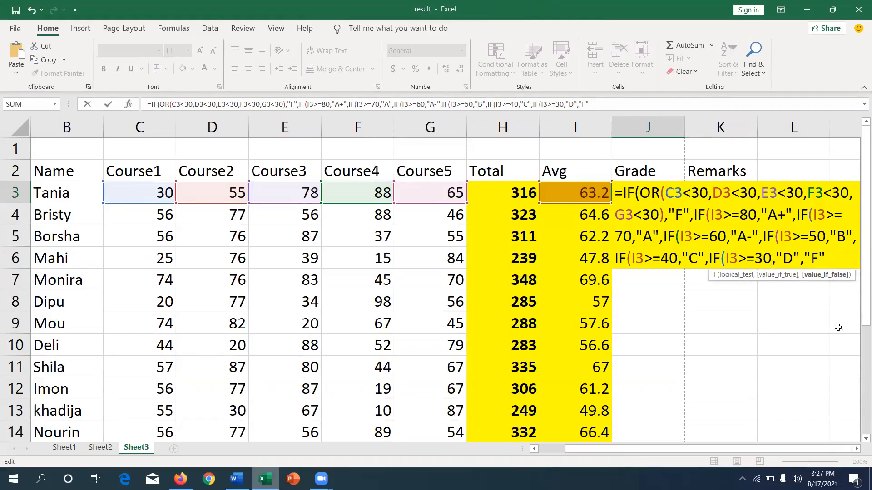
pyautogui.moveTo(807, 448); pyautogui.dragTo(816, 448)
pyautogui.click(724, 263)
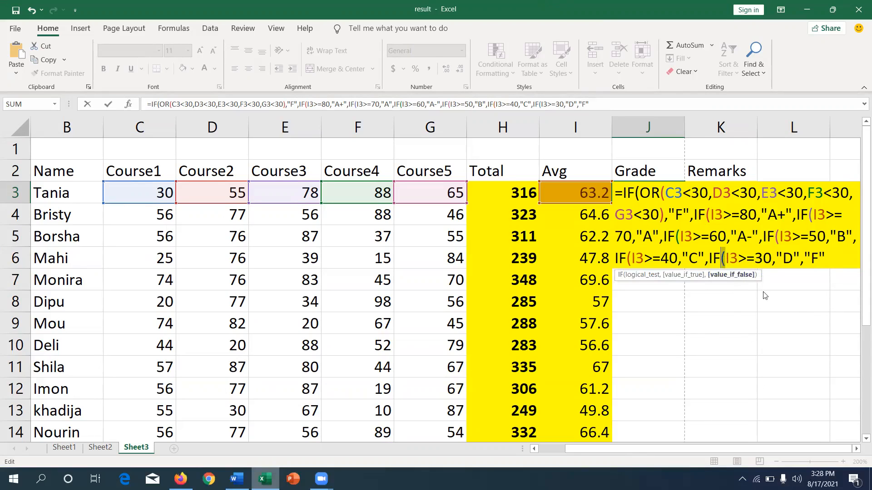
pyautogui.press('Return')
pyautogui.click(587, 210)
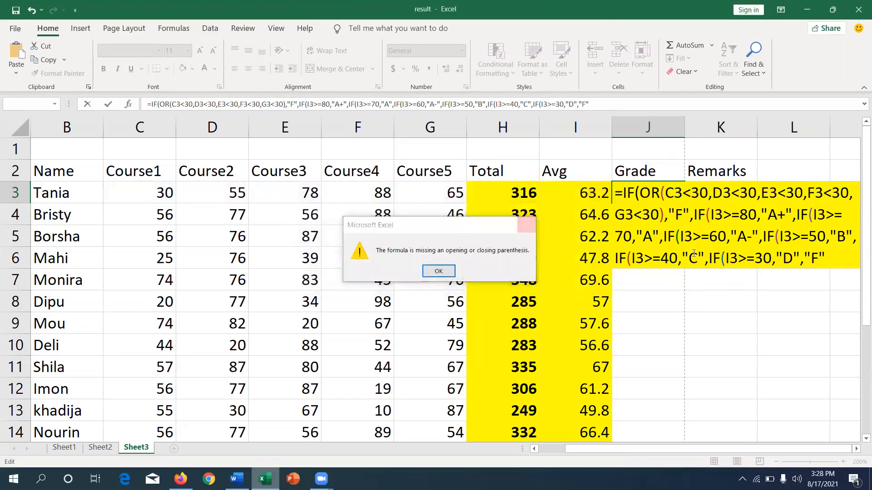
pyautogui.click(522, 220)
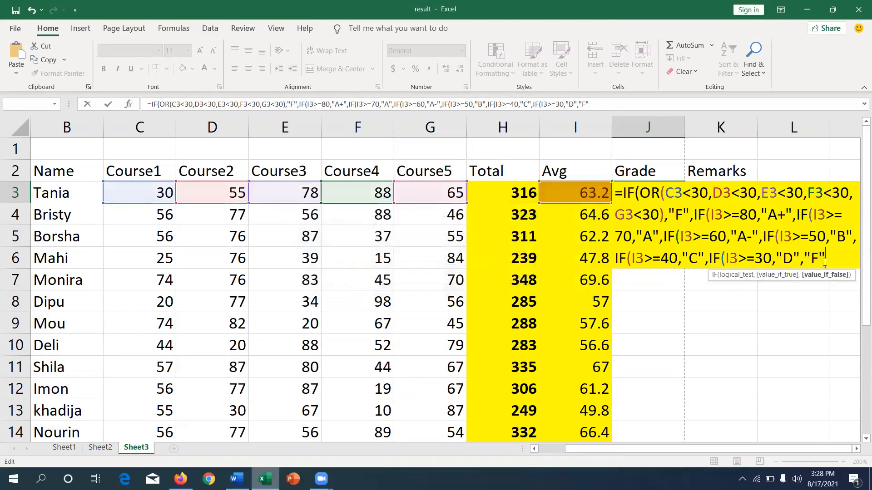
# Step: Add seven closing parentheses after "F" at the end of the J3 formula to close every nested IF
pyautogui.write(')')
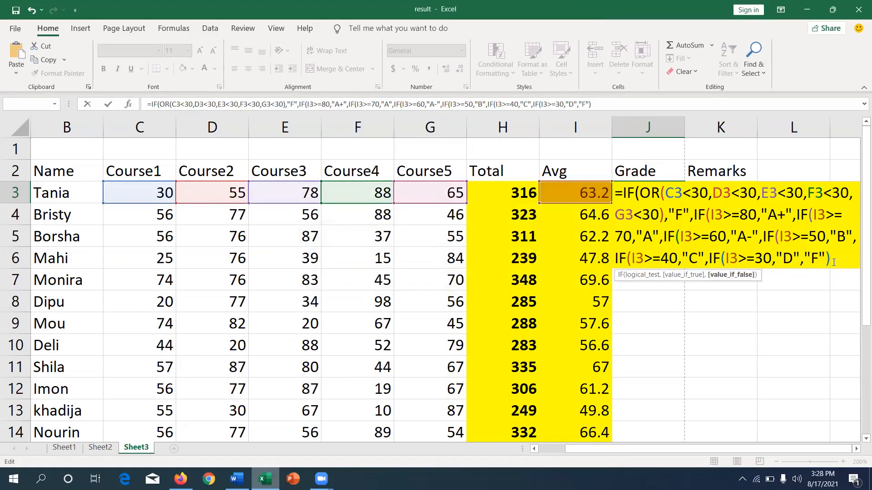
pyautogui.write('))')
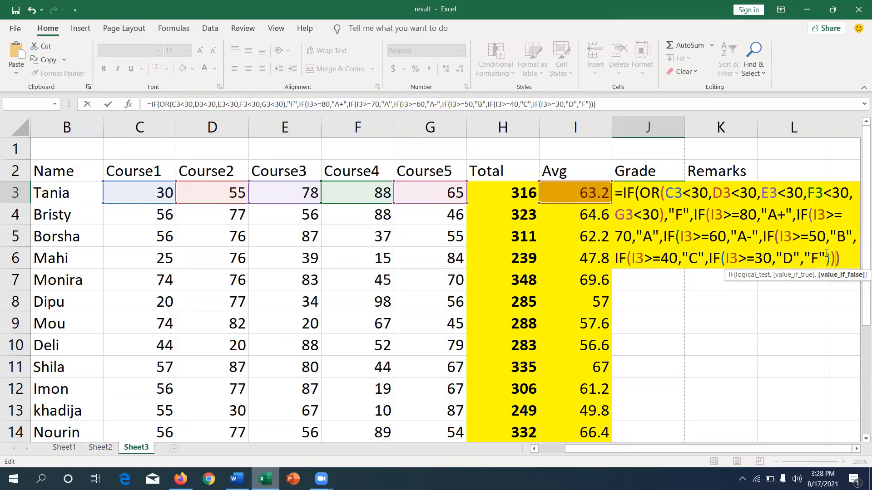
pyautogui.write(')')
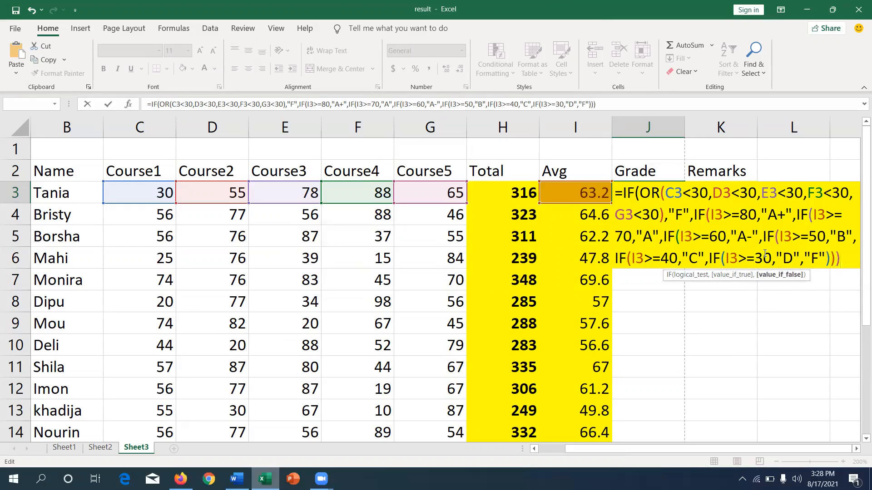
pyautogui.write(')')
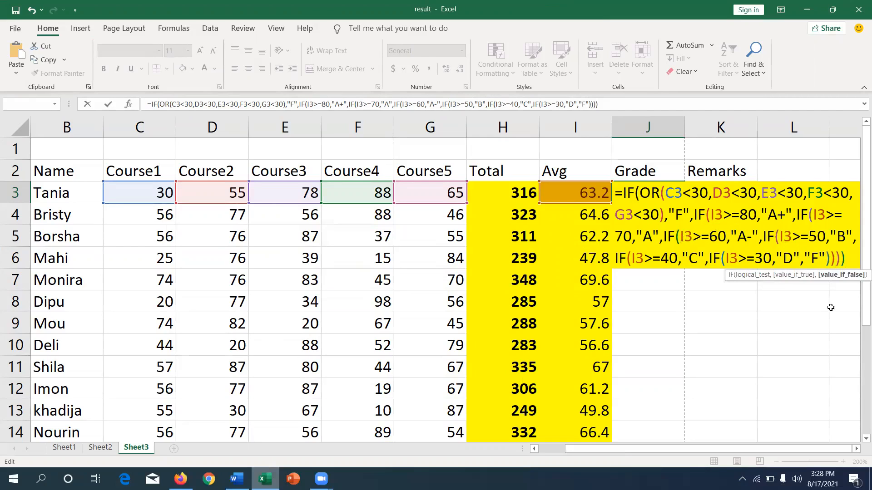
pyautogui.write(')')
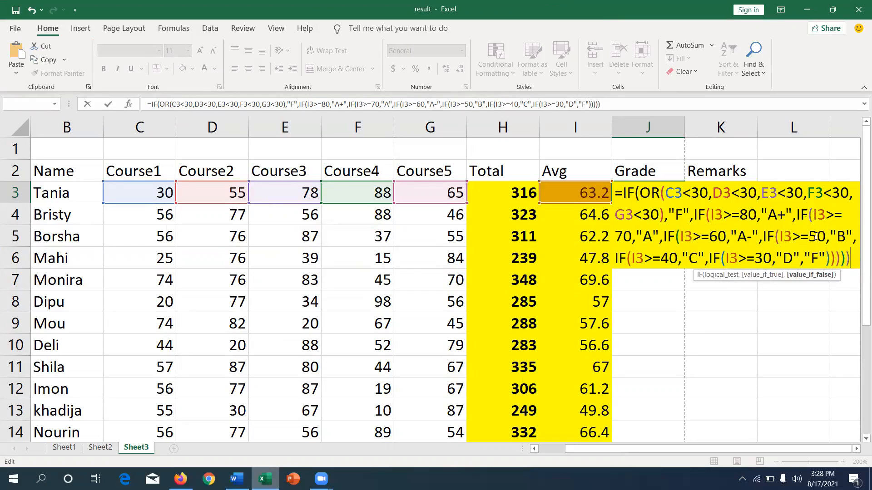
pyautogui.write(')')
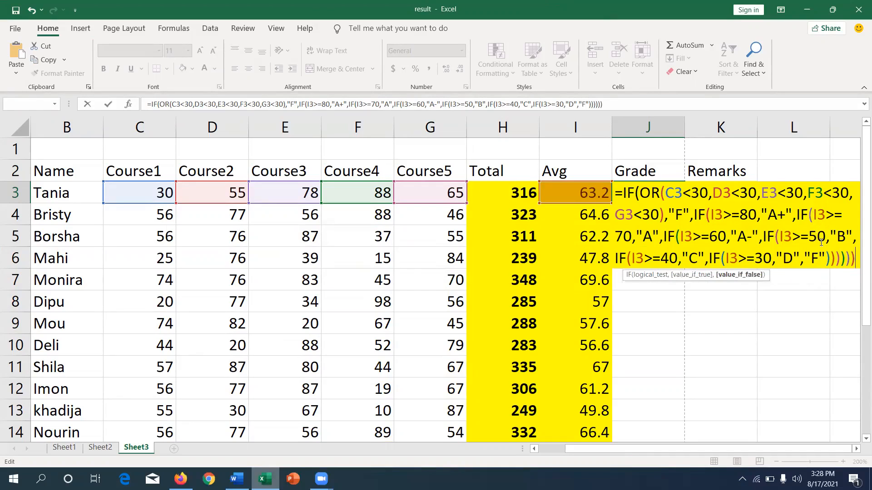
pyautogui.write(')')
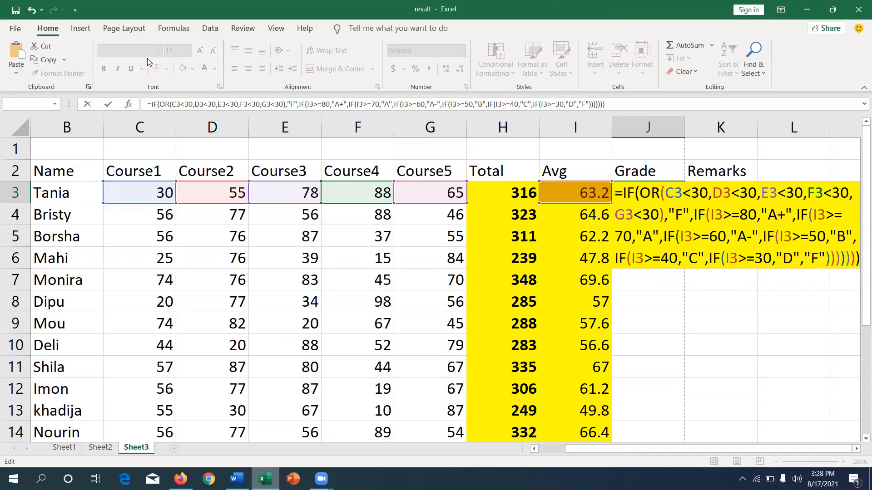
# Step: Copy the full text of the J3 grade formula, then commit the formula to the cell
pyautogui.moveTo(147, 104); pyautogui.dragTo(681, 120)
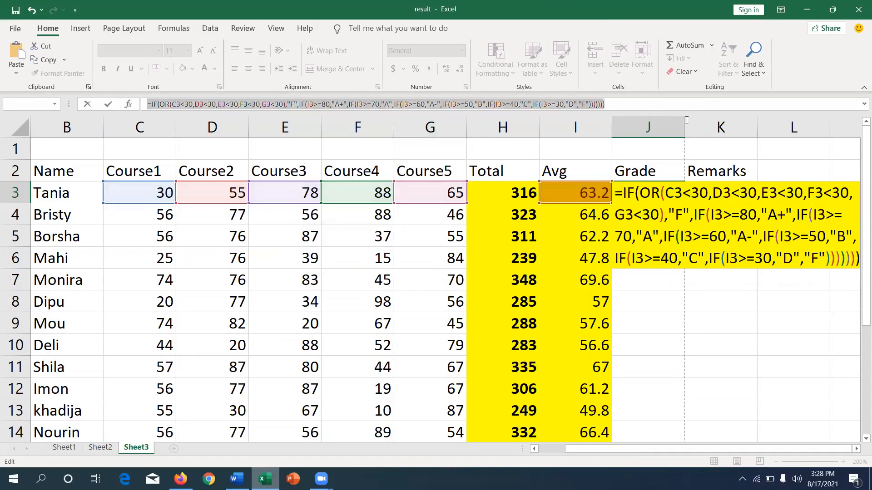
pyautogui.rightClick(550, 105)
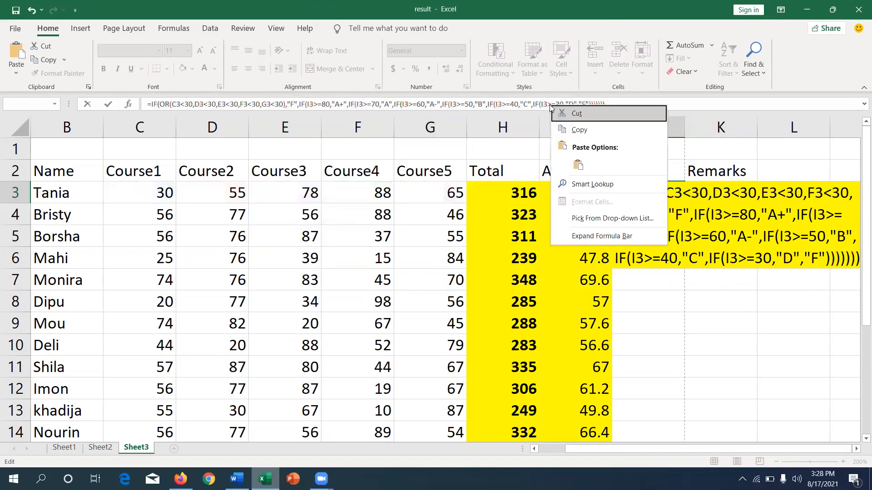
pyautogui.click(577, 131)
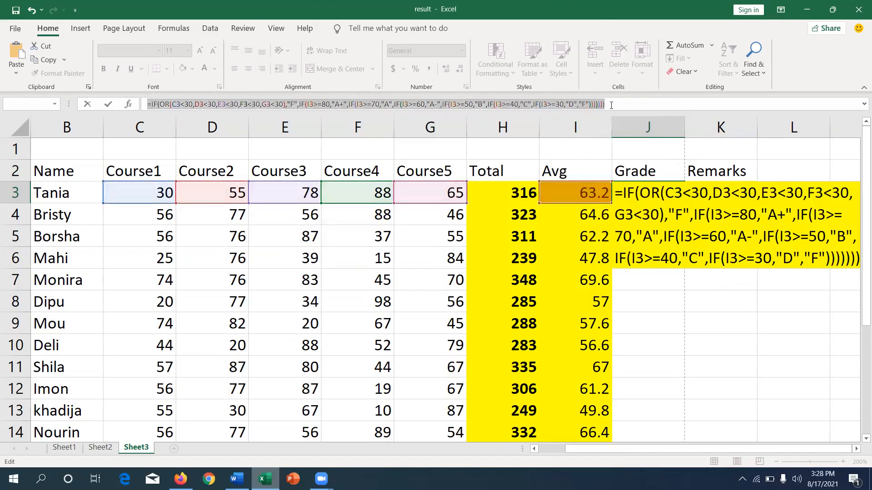
pyautogui.click(611, 105)
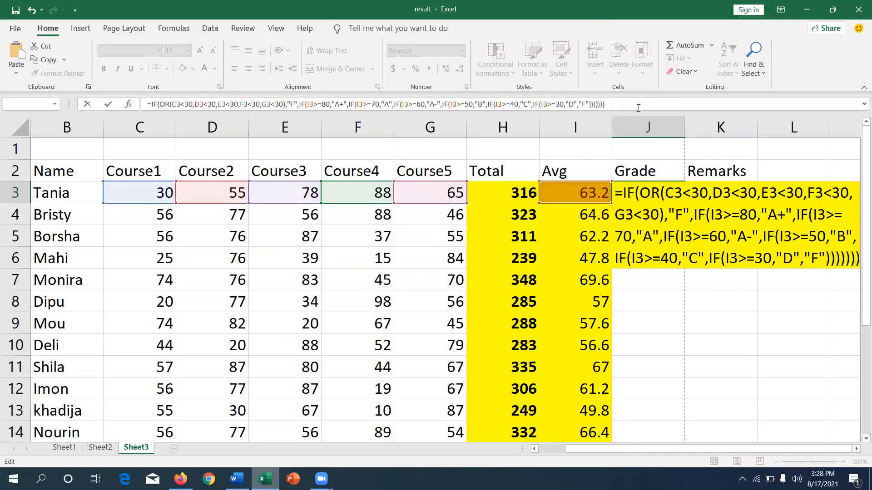
pyautogui.press('Return')
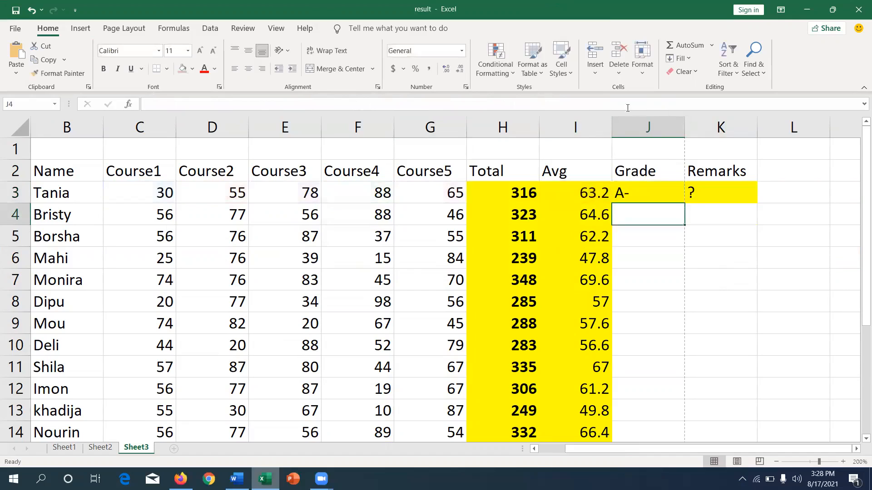
# Step: Fill the J3 grade formula down the Grade column through J15, covering every student row
pyautogui.click(654, 192)
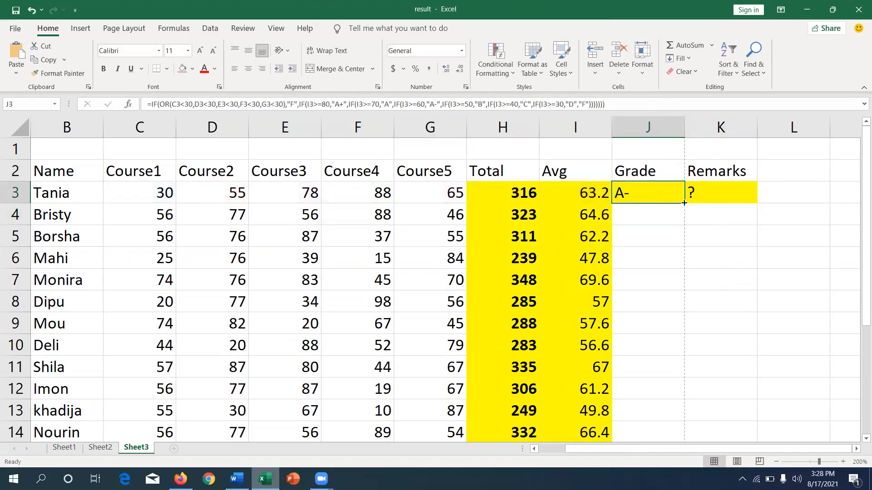
pyautogui.moveTo(685, 203); pyautogui.dragTo(685, 436)
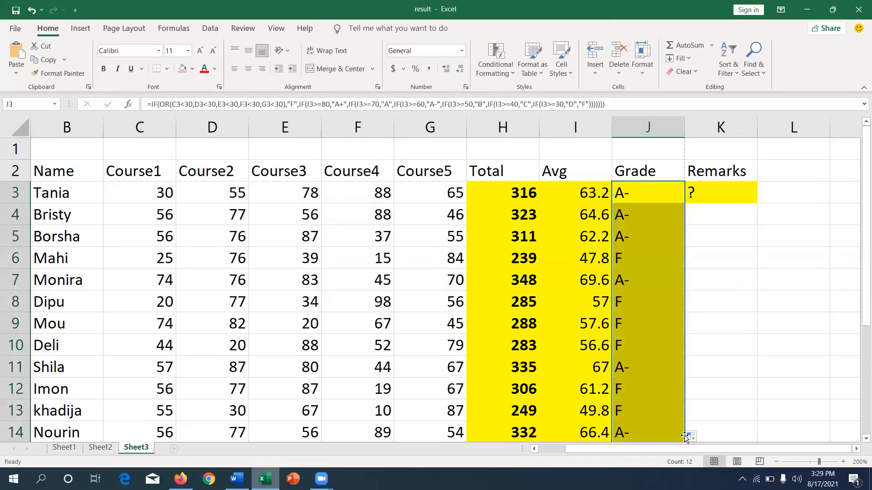
pyautogui.scroll(-2, 831, 245)
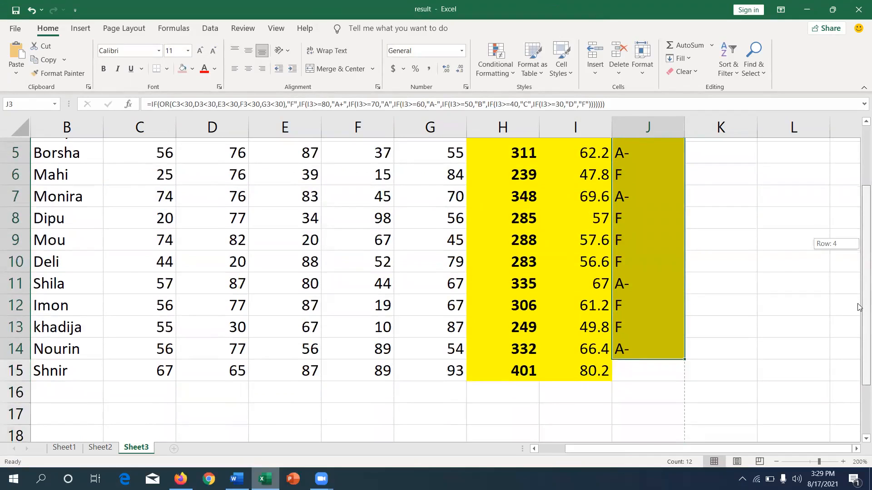
pyautogui.moveTo(684, 354); pyautogui.dragTo(685, 370)
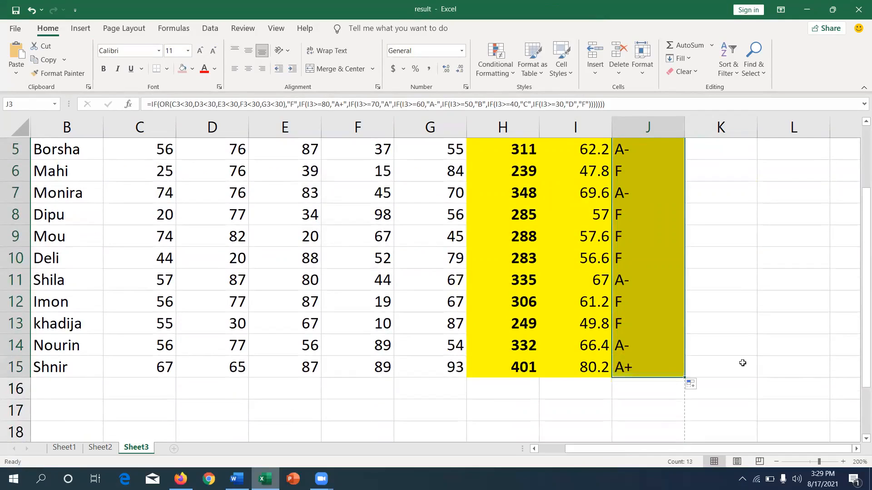
pyautogui.moveTo(859, 258); pyautogui.dragTo(859, 194)
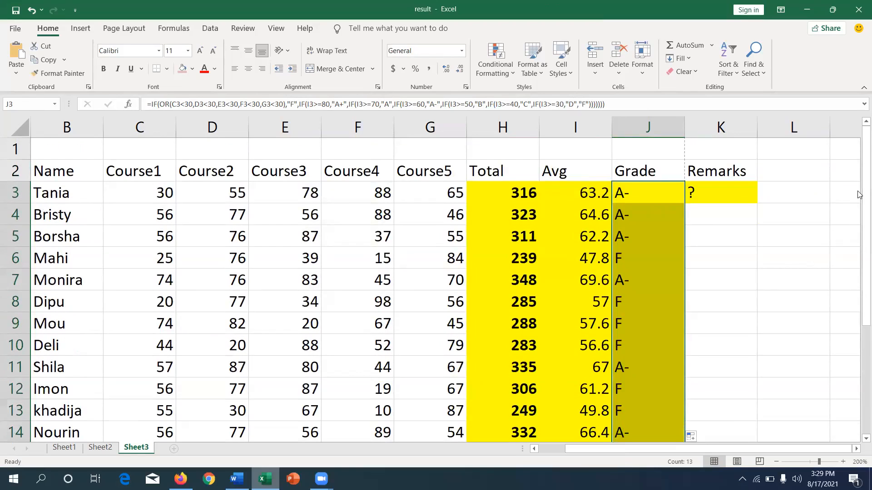